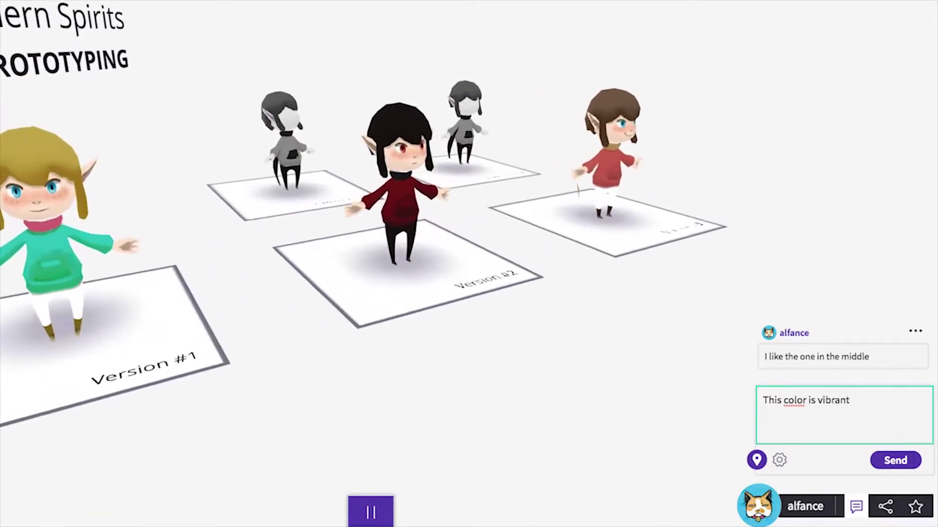
Pin the comment 'This color is vibrant' to a spot in the scene and post it.
{"action": "left_click_drag", "start_coordinate": [757, 460], "coordinate": [104, 132]}
{"action": "key", "text": "Return"}
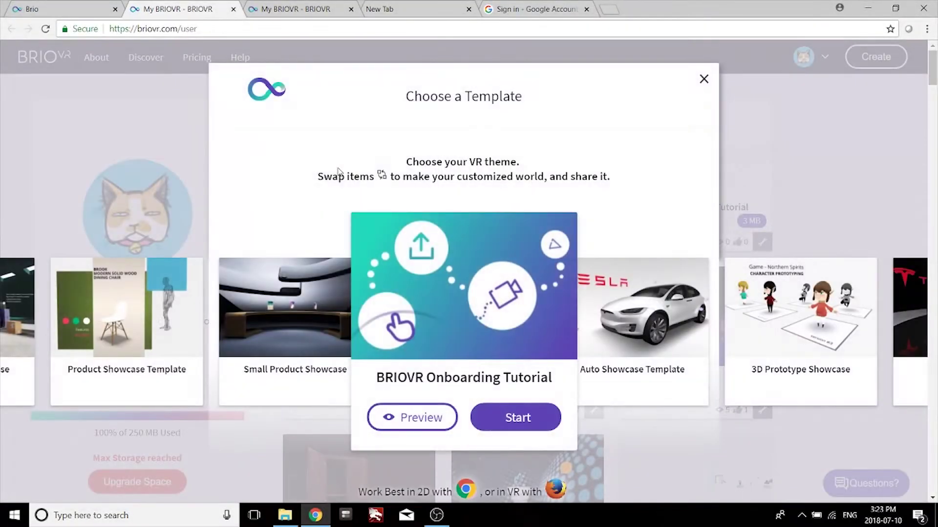
Start a new scene from the 3D Prototype Showcase template.
{"action": "left_click", "coordinate": [813, 364]}
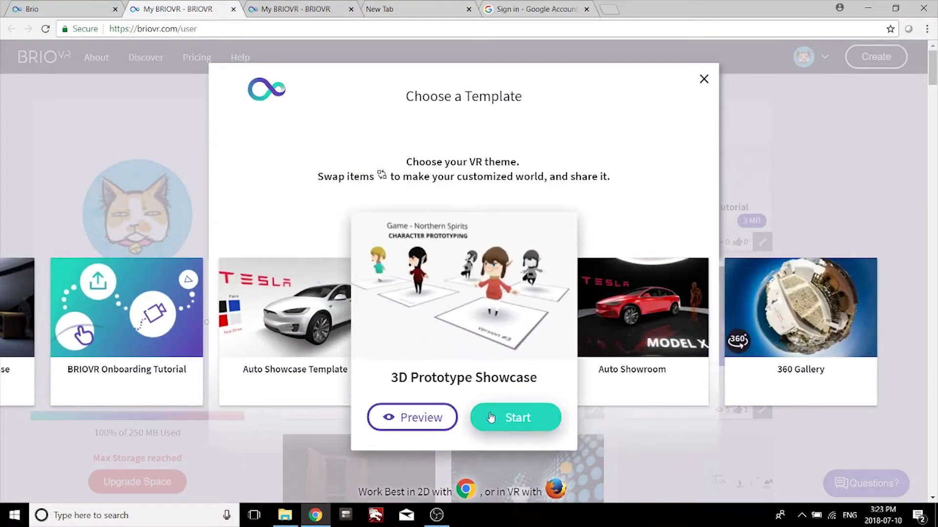
{"action": "left_click", "coordinate": [516, 418]}
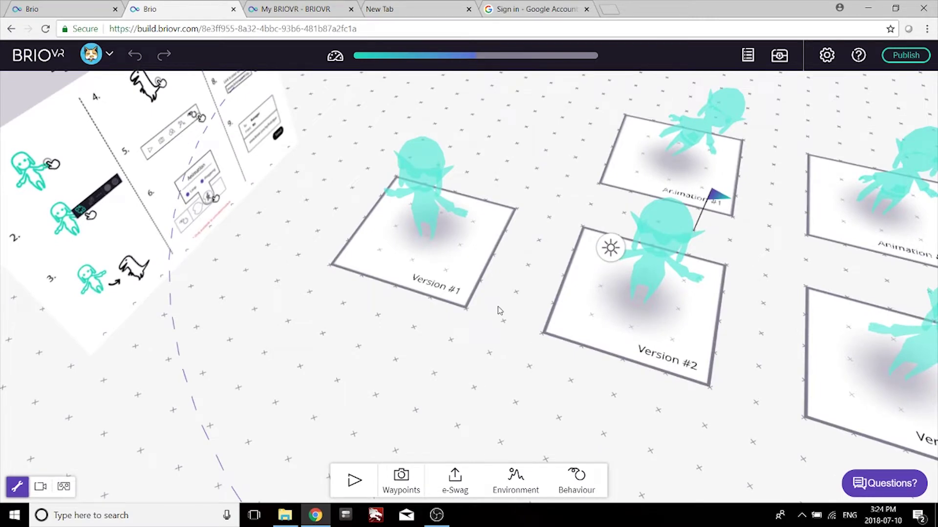
Swap the Version #1 character for the uploaded Wolf_original model and lower it onto the pad.
{"action": "left_click", "coordinate": [417, 262]}
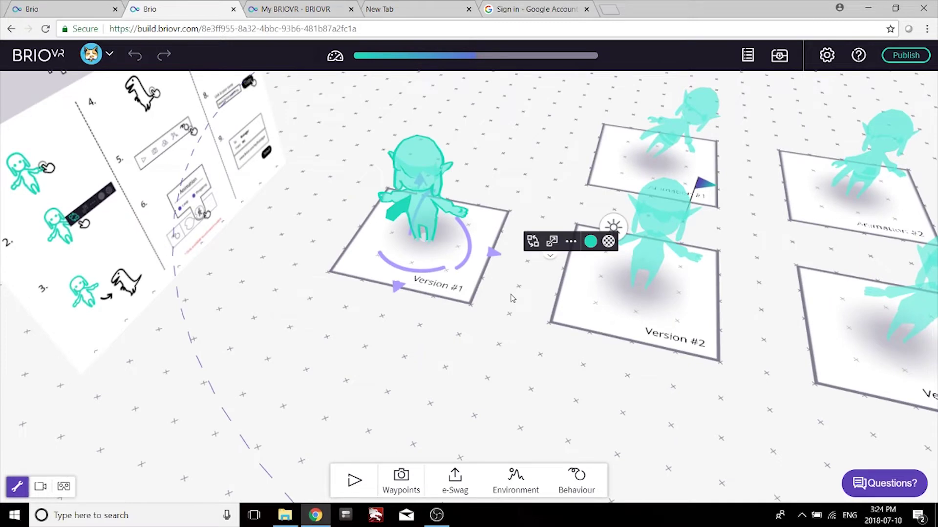
{"action": "left_click", "coordinate": [531, 241]}
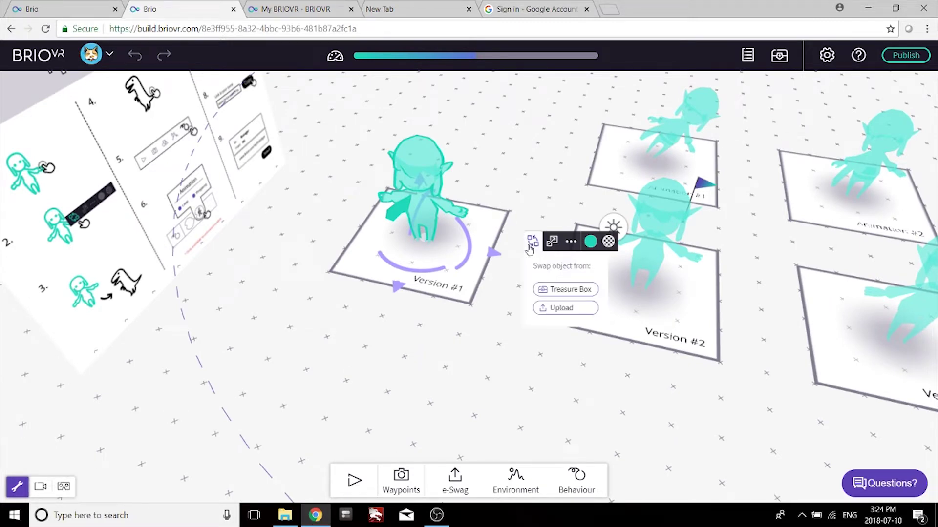
{"action": "left_click", "coordinate": [545, 309]}
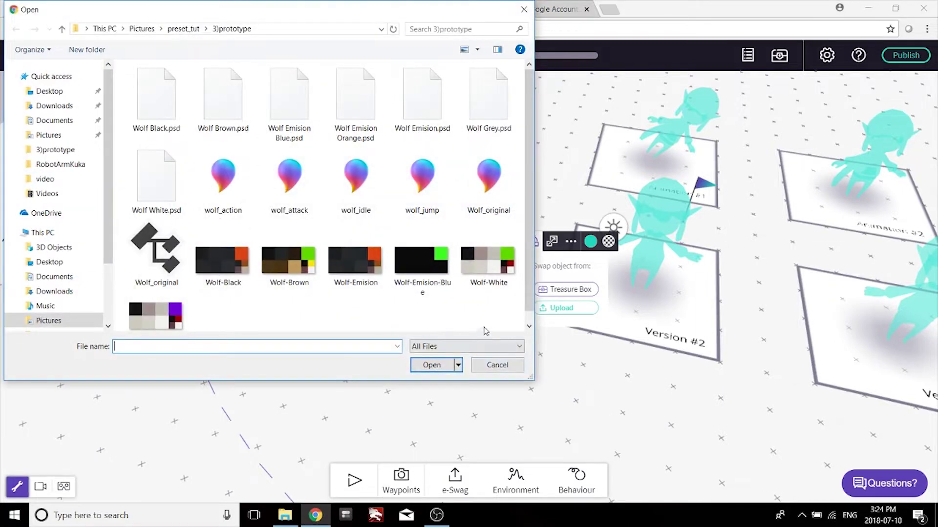
{"action": "scroll", "coordinate": [486, 305], "scroll_direction": "down", "scroll_amount": 1}
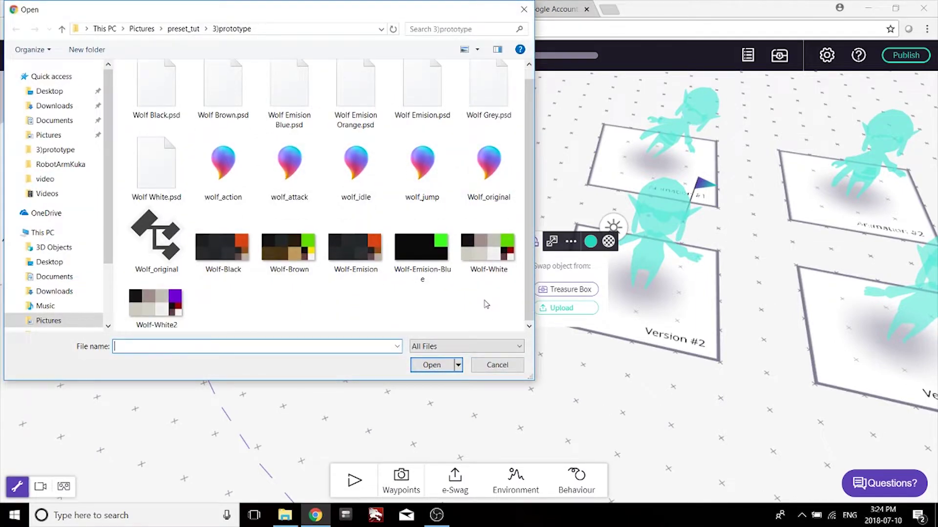
{"action": "left_click", "coordinate": [144, 246]}
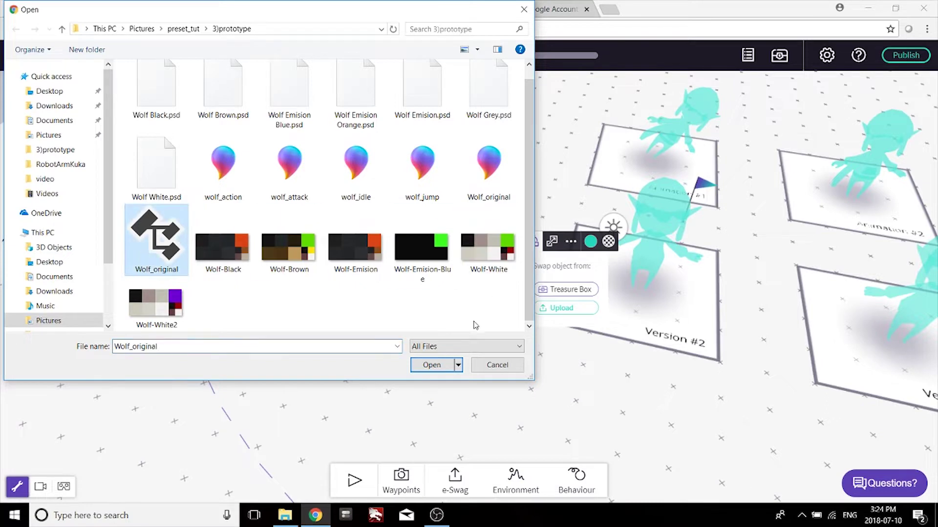
{"action": "left_click", "coordinate": [441, 365]}
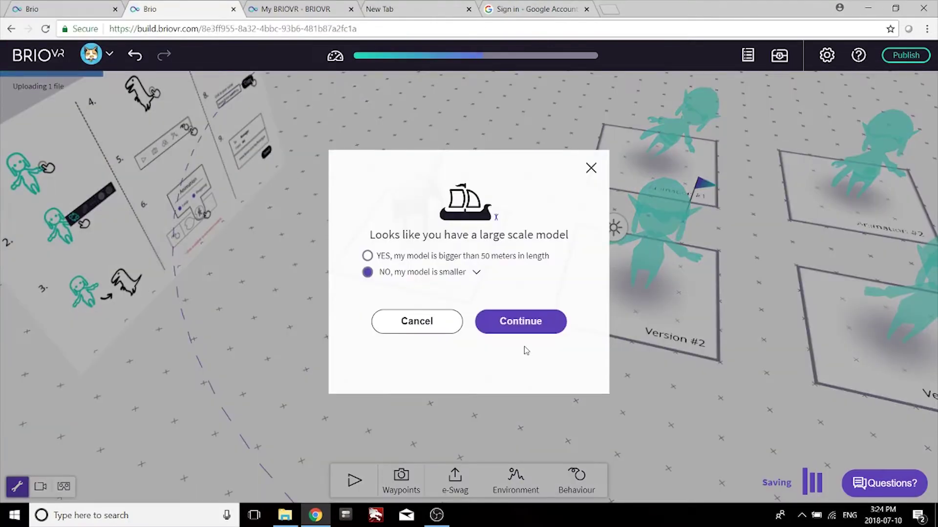
{"action": "left_click", "coordinate": [528, 331]}
{"action": "left_click_drag", "start_coordinate": [444, 151], "coordinate": [445, 175]}
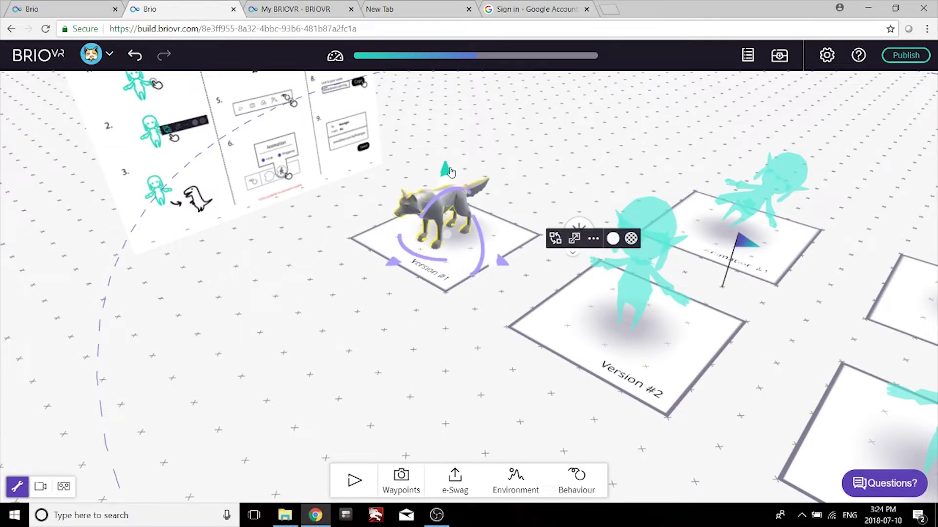
Apply the Wolf-Black texture to the Version #1 wolf and open its shading type options.
{"action": "left_click", "coordinate": [528, 160]}
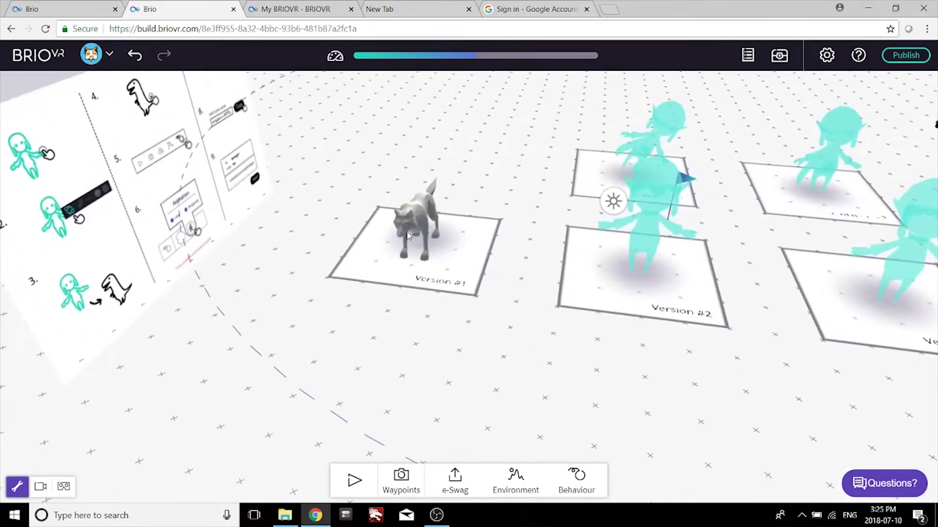
{"action": "left_click", "coordinate": [415, 217]}
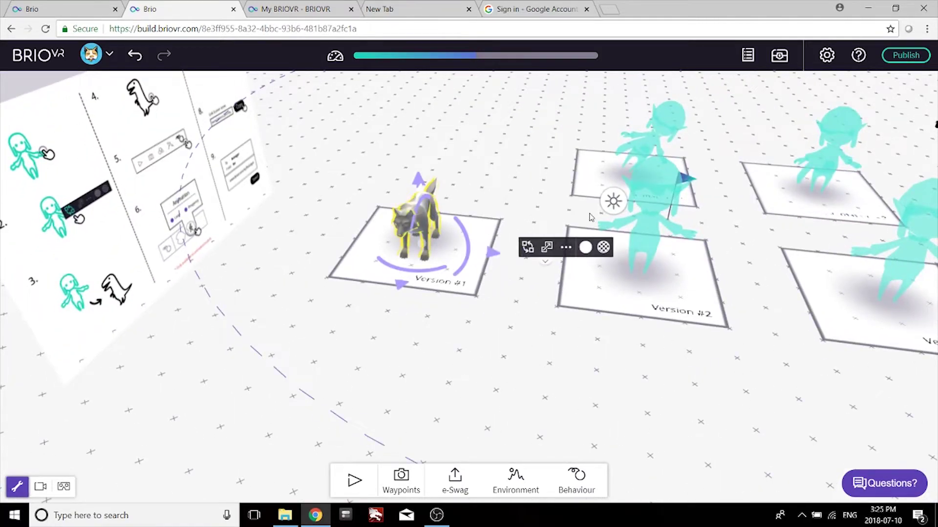
{"action": "left_click", "coordinate": [609, 248]}
{"action": "left_click", "coordinate": [609, 248]}
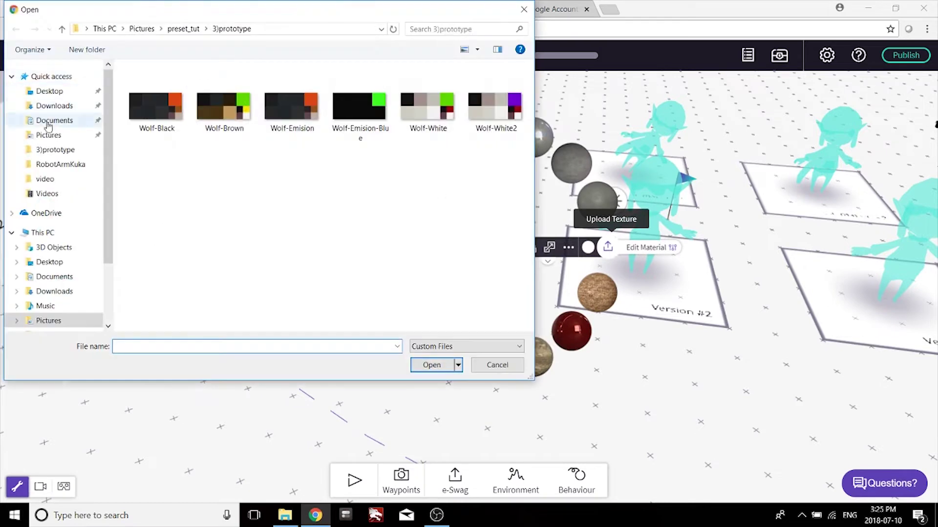
{"action": "double_click", "coordinate": [155, 106]}
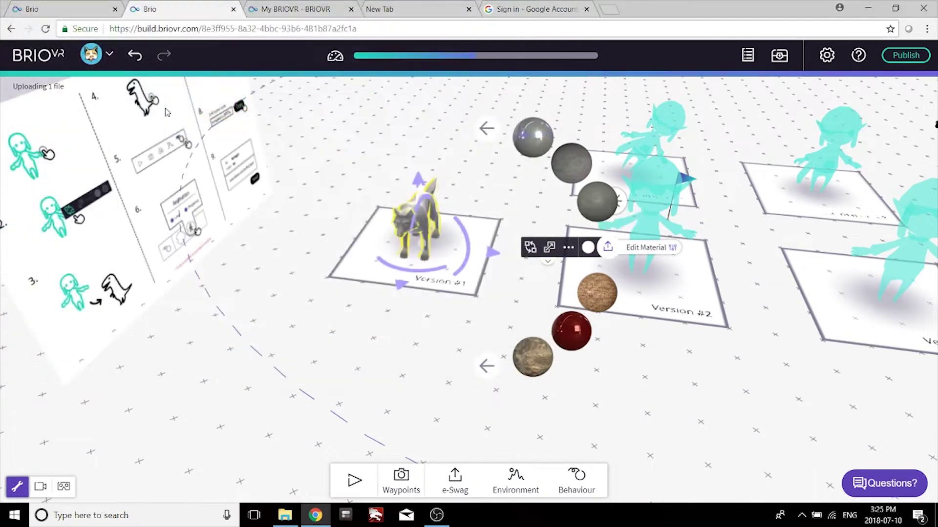
{"action": "left_click", "coordinate": [646, 247]}
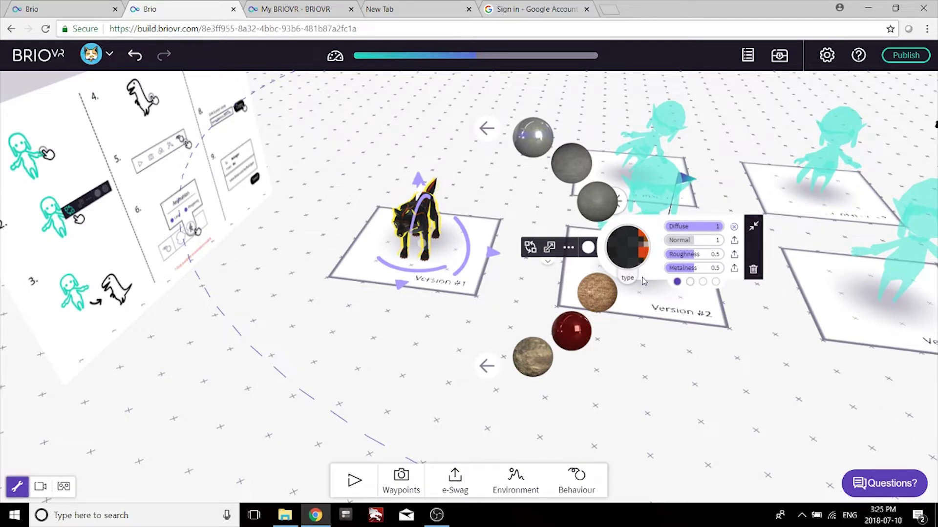
{"action": "left_click", "coordinate": [627, 283]}
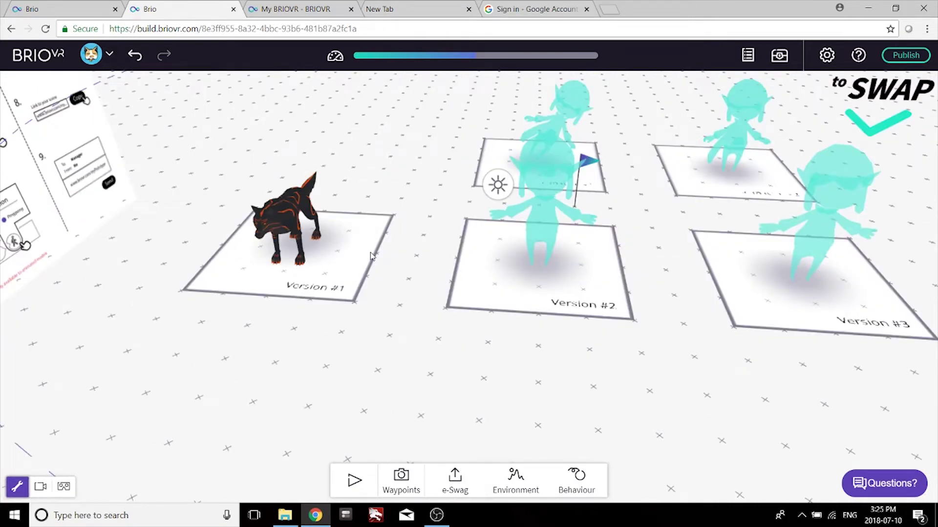
Place copies of the black wolf on the Version #2 and Version #3 pads.
{"action": "left_click_drag", "start_coordinate": [427, 228], "coordinate": [363, 232]}
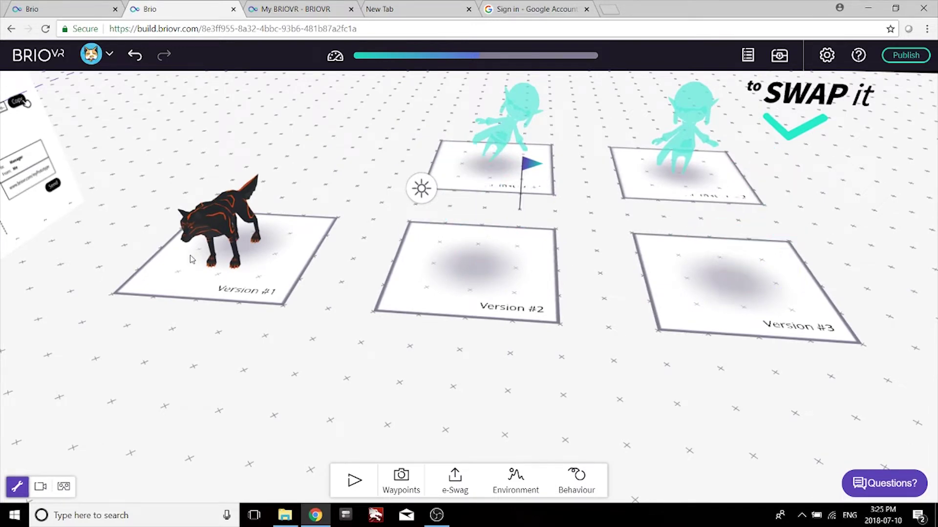
{"action": "left_click", "coordinate": [195, 230]}
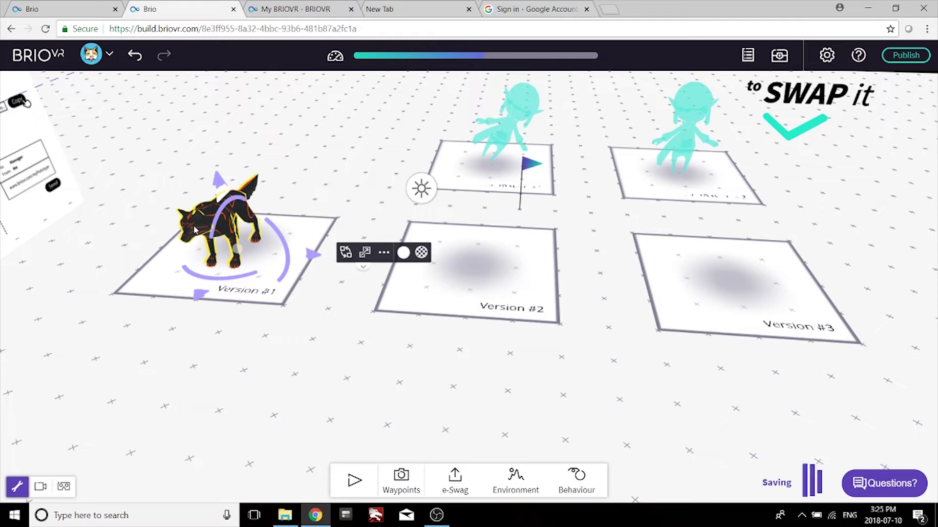
{"action": "left_click_drag", "start_coordinate": [341, 252], "coordinate": [555, 289]}
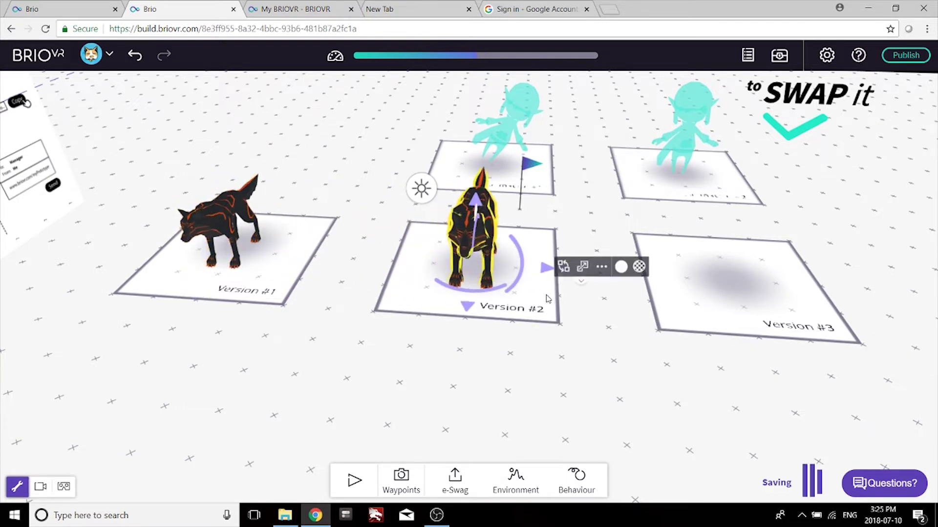
{"action": "left_click_drag", "start_coordinate": [547, 268], "coordinate": [812, 269]}
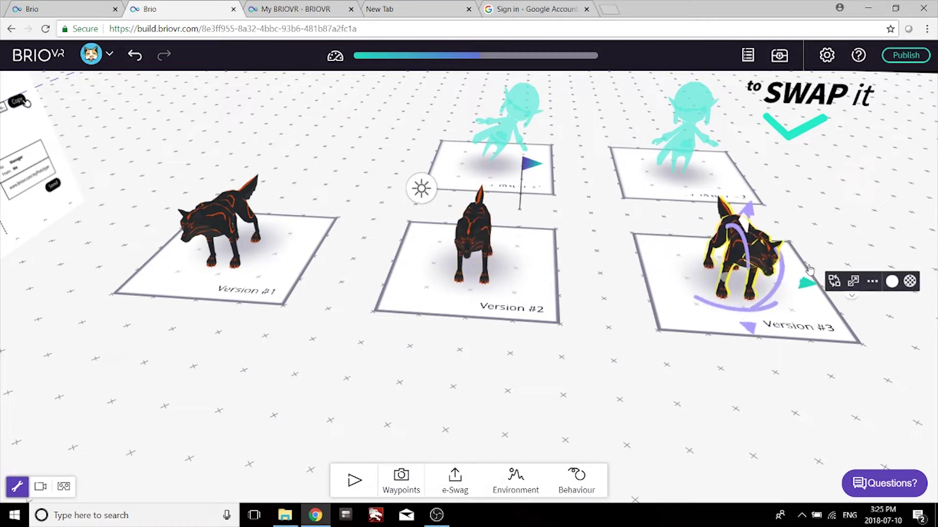
Replace the Version #2 wolf's diffuse texture with Wolf-Brown.
{"action": "left_click", "coordinate": [472, 239]}
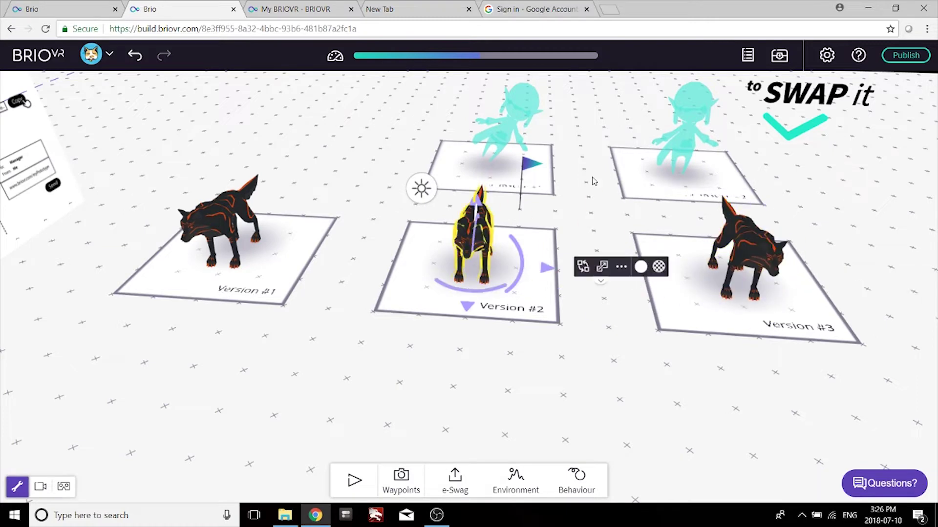
{"action": "left_click", "coordinate": [659, 268]}
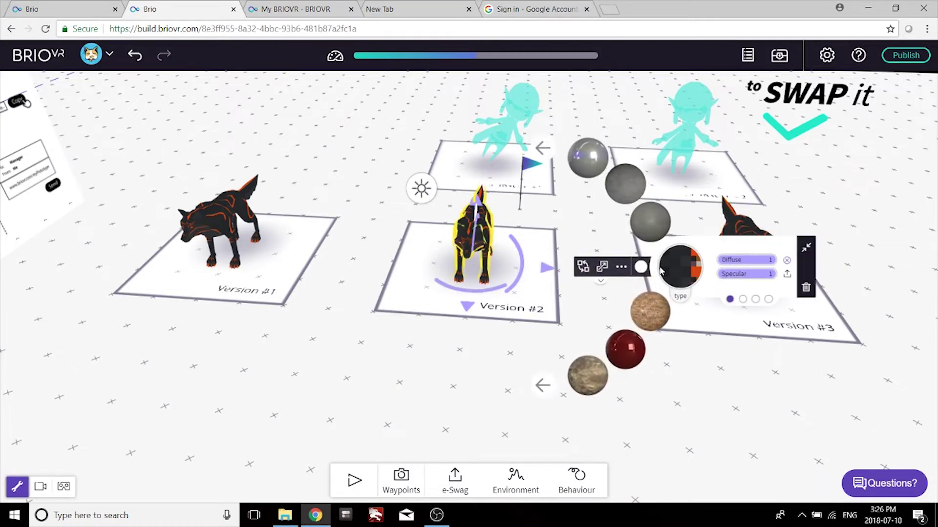
{"action": "left_click", "coordinate": [786, 263]}
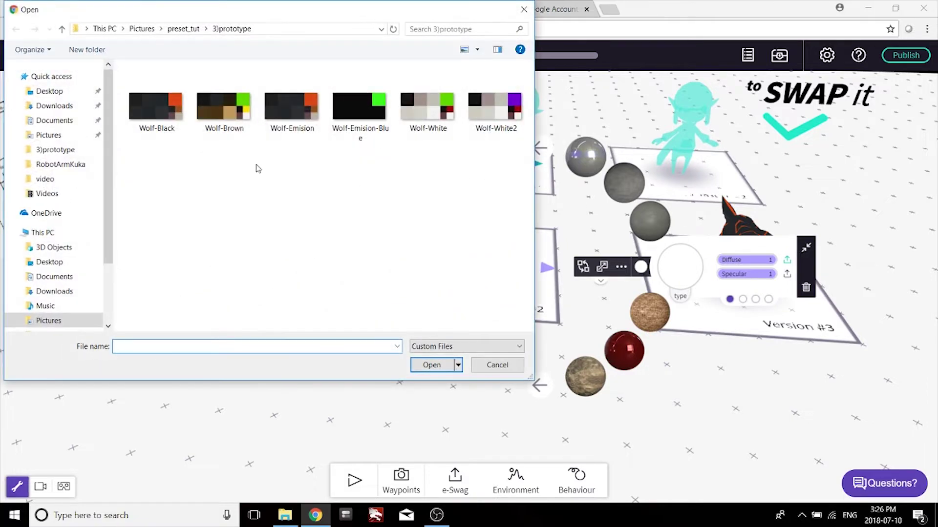
{"action": "double_click", "coordinate": [224, 106]}
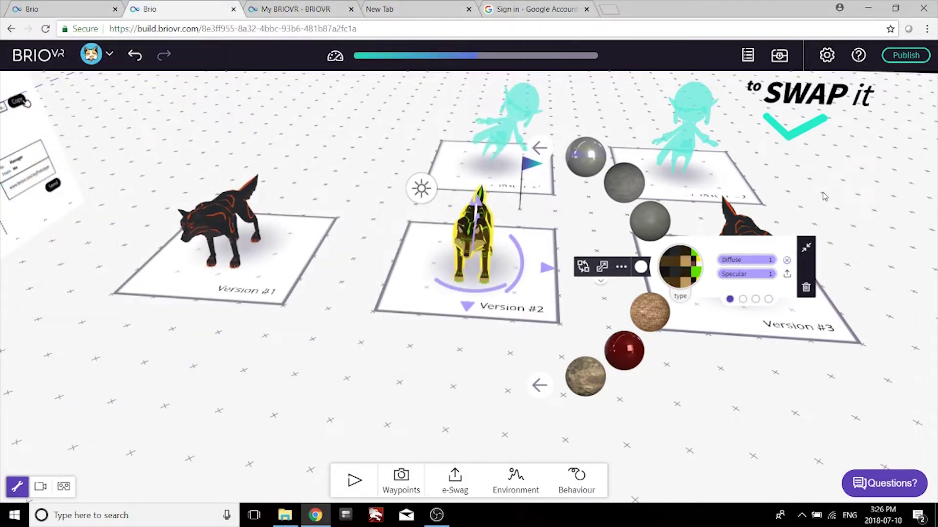
Replace the Version #3 wolf's diffuse texture with Wolf-White.
{"action": "left_click_drag", "start_coordinate": [824, 197], "coordinate": [645, 194]}
{"action": "left_click", "coordinate": [549, 222]}
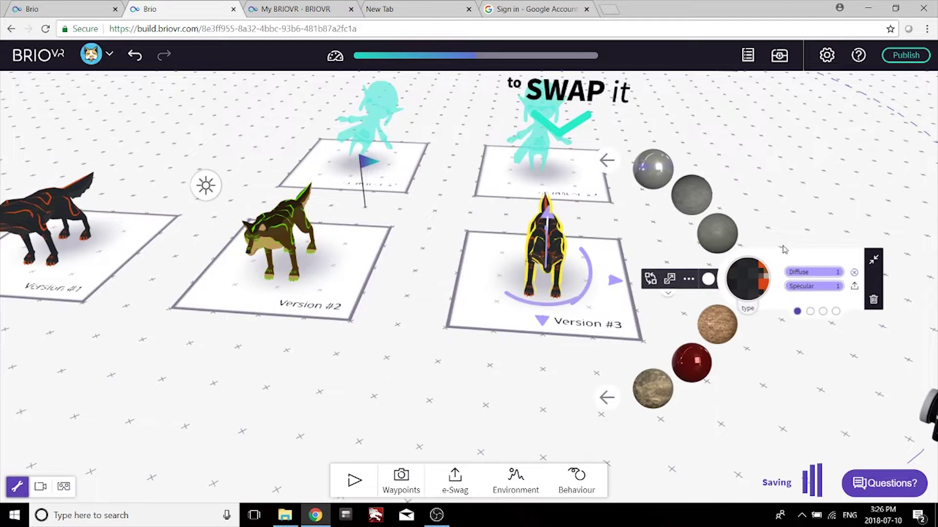
{"action": "left_click", "coordinate": [854, 275]}
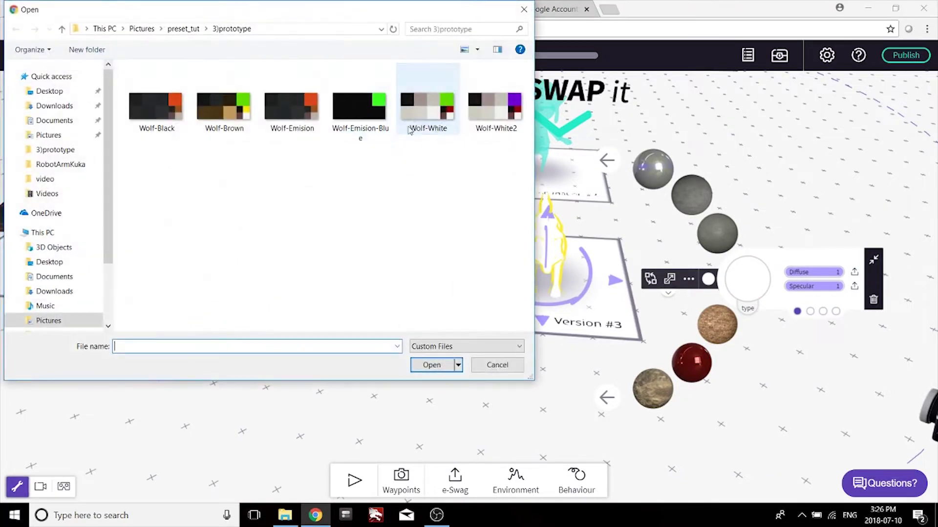
{"action": "left_click", "coordinate": [428, 97]}
{"action": "left_click", "coordinate": [430, 362]}
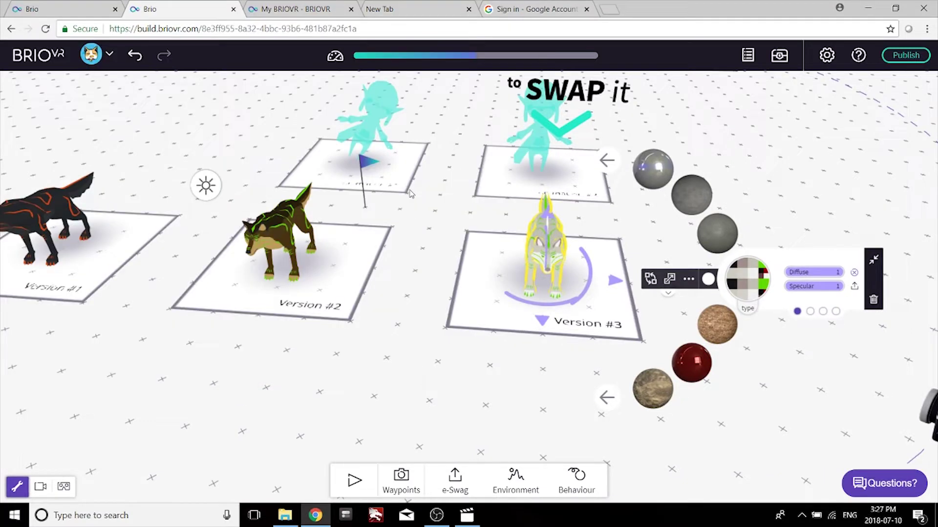
Swap the Animation #2 figure for the wolf_attack model with AutoPlay enabled.
{"action": "left_click_drag", "start_coordinate": [460, 168], "coordinate": [327, 168]}
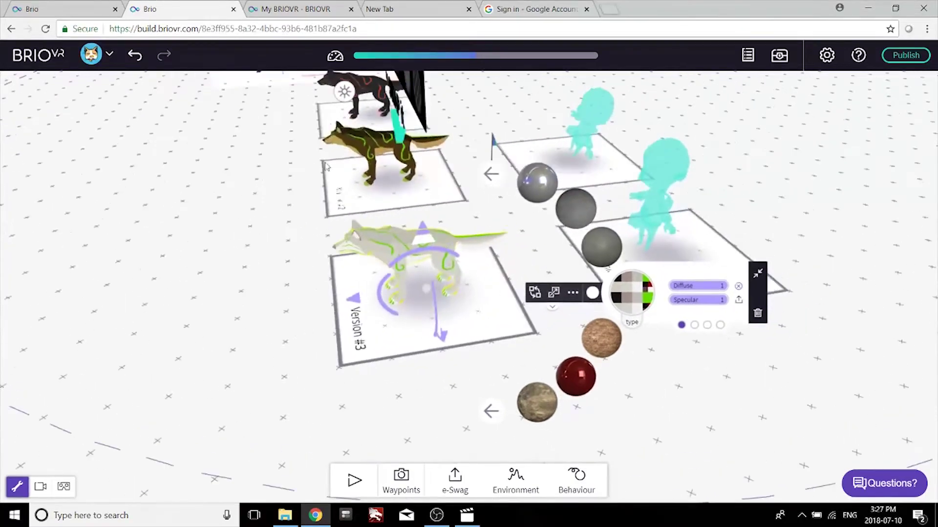
{"action": "left_click_drag", "start_coordinate": [746, 151], "coordinate": [397, 194]}
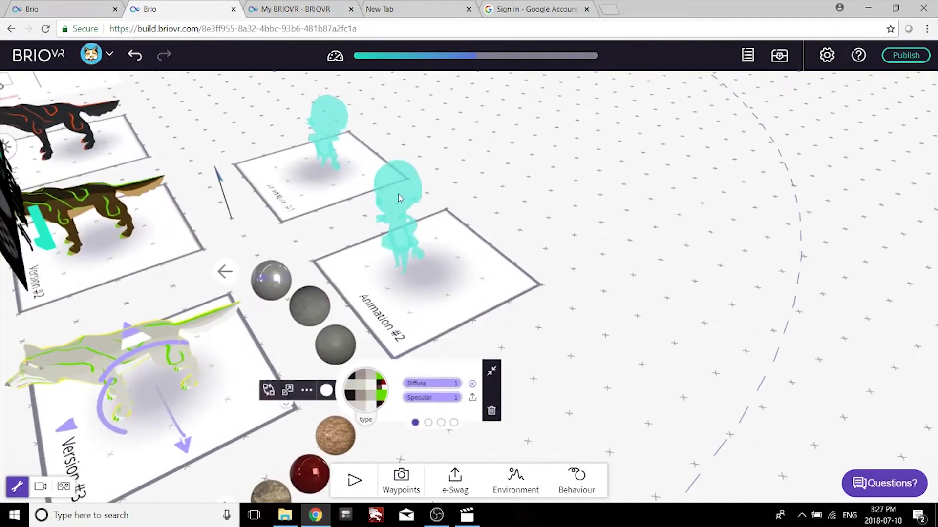
{"action": "left_click", "coordinate": [386, 172]}
{"action": "left_click", "coordinate": [511, 270]}
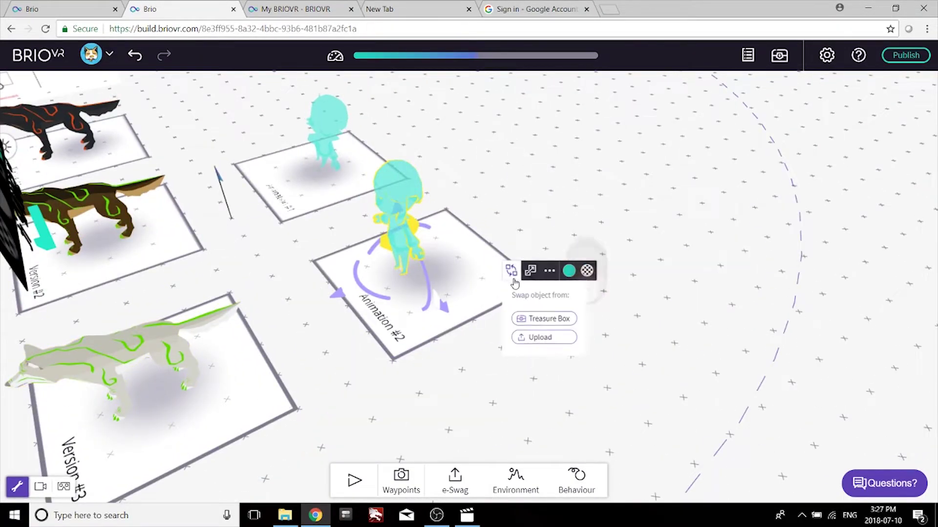
{"action": "left_click", "coordinate": [537, 338]}
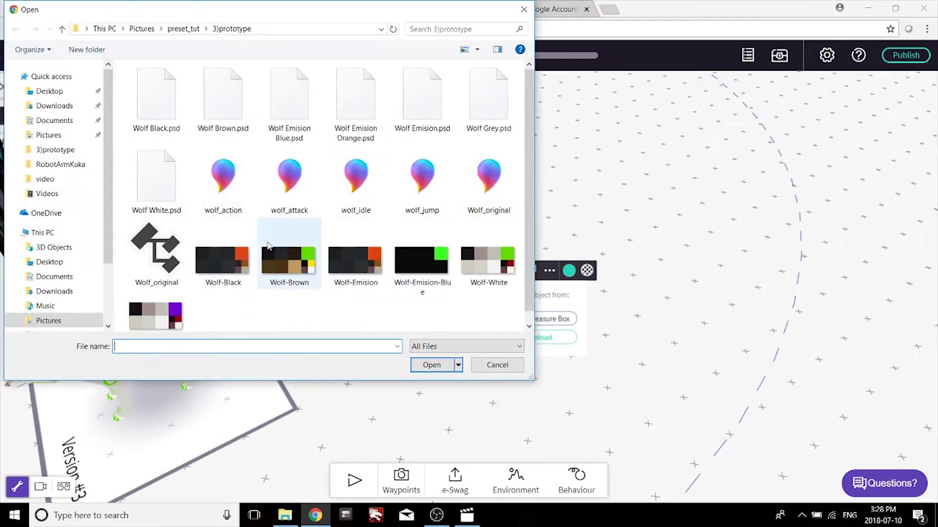
{"action": "double_click", "coordinate": [290, 177]}
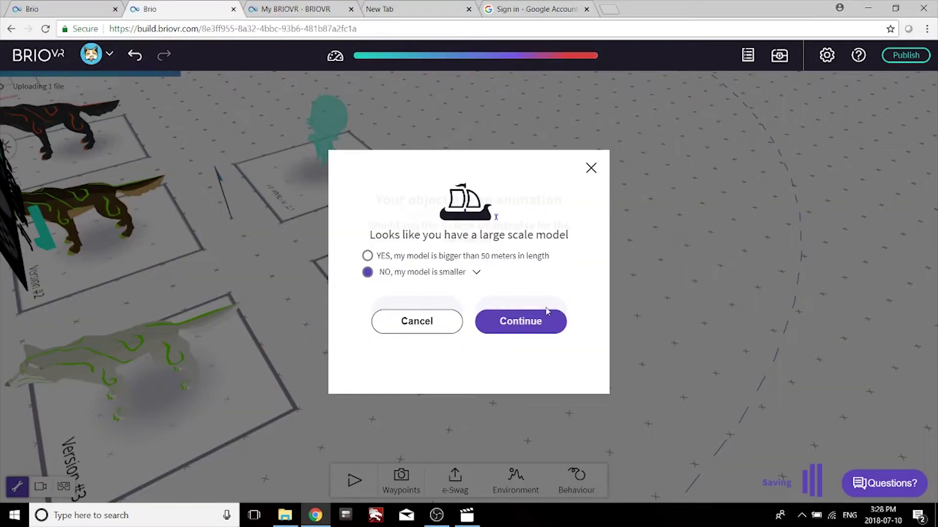
{"action": "left_click", "coordinate": [546, 312]}
{"action": "left_click", "coordinate": [545, 316]}
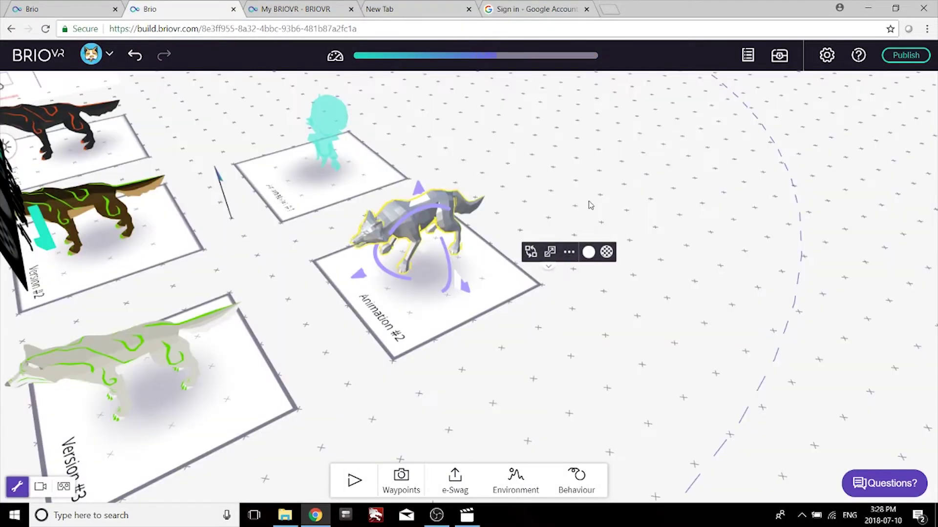
Preview the scene with animations playing, then stop and return to editing.
{"action": "left_click_drag", "start_coordinate": [590, 205], "coordinate": [414, 194]}
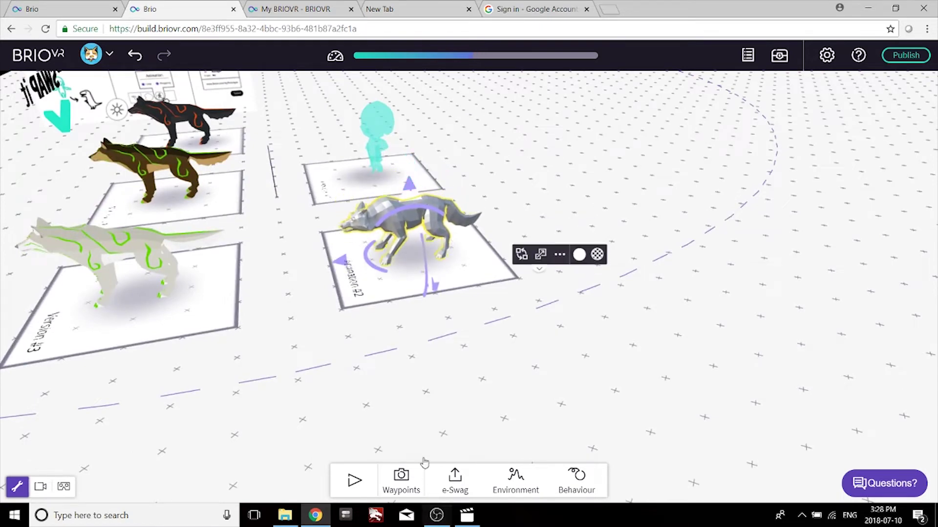
{"action": "left_click", "coordinate": [353, 481]}
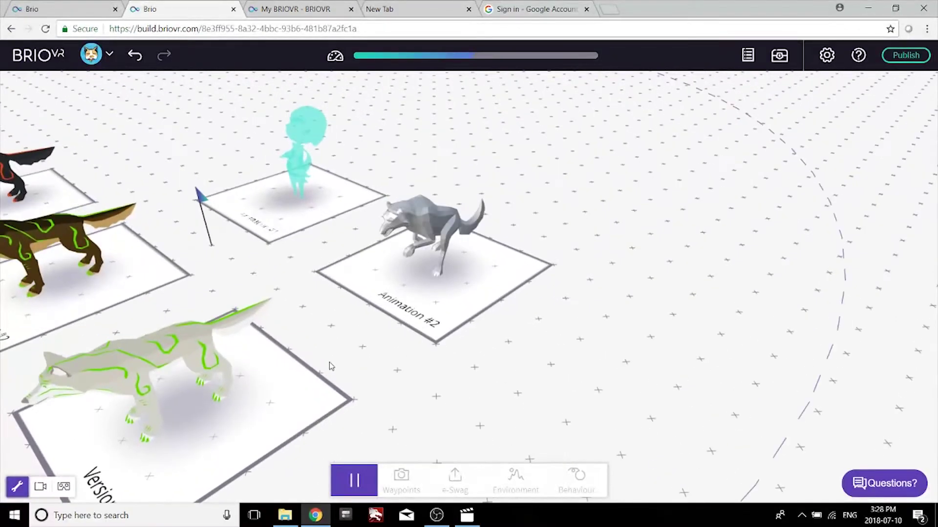
{"action": "left_click", "coordinate": [359, 480]}
{"action": "left_click_drag", "start_coordinate": [363, 260], "coordinate": [375, 281]}
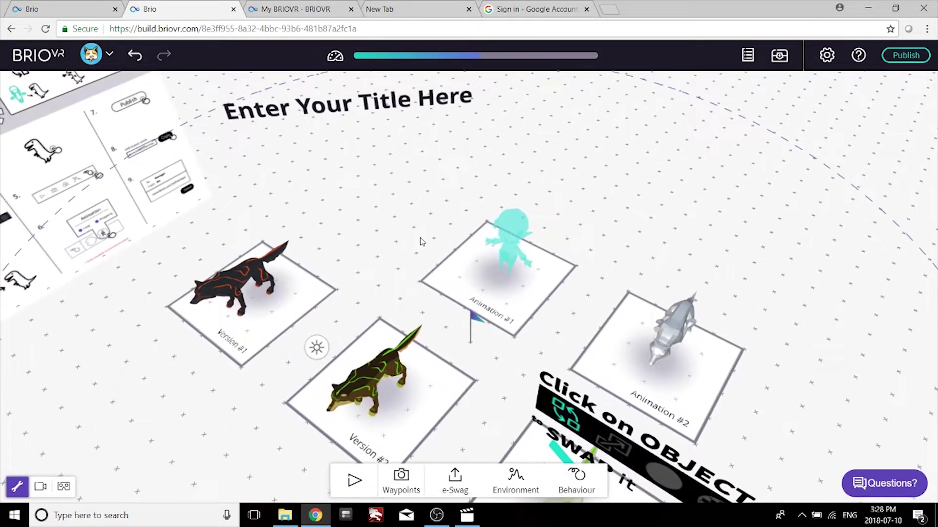
{"action": "left_click_drag", "start_coordinate": [419, 241], "coordinate": [276, 394]}
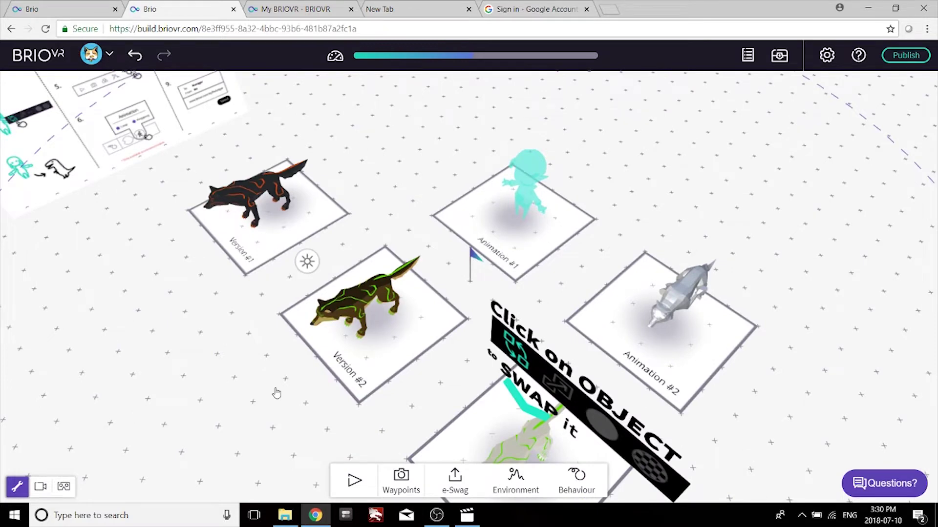
Copy the Version #1 platform higher up and put a copy of the black wolf on it.
{"action": "left_click_drag", "start_coordinate": [226, 306], "coordinate": [251, 351]}
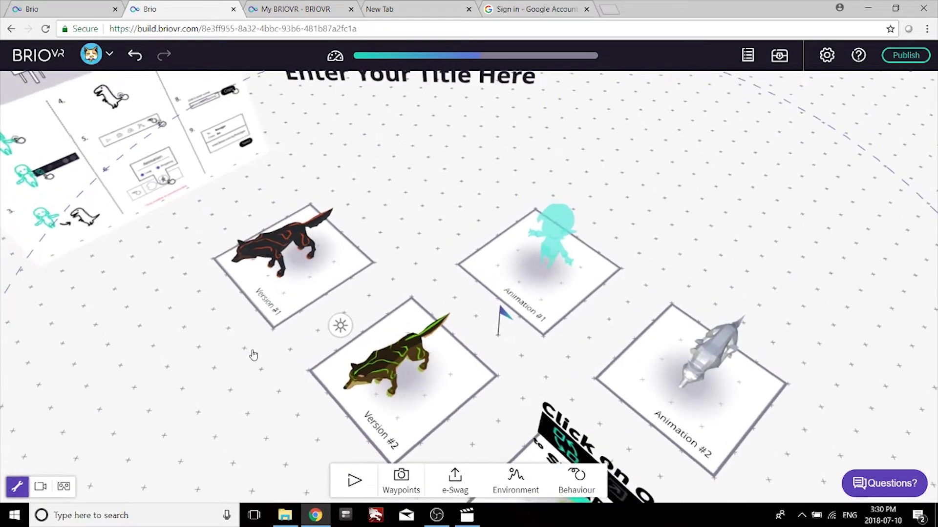
{"action": "left_click", "coordinate": [275, 320]}
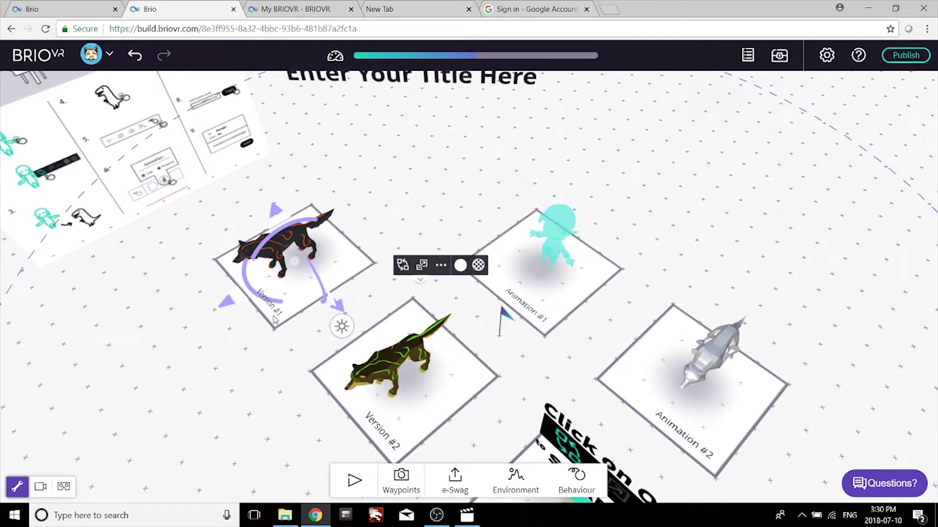
{"action": "left_click_drag", "start_coordinate": [275, 320], "coordinate": [369, 217]}
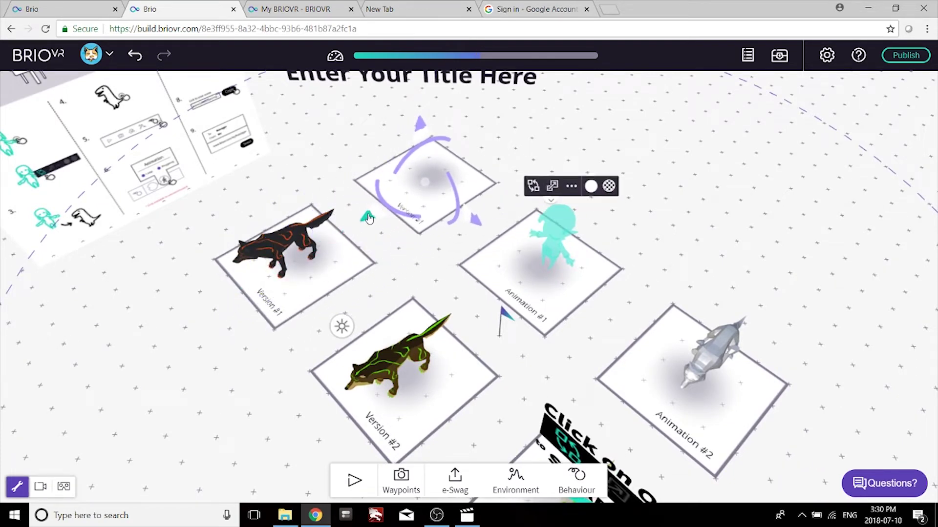
{"action": "left_click", "coordinate": [288, 238]}
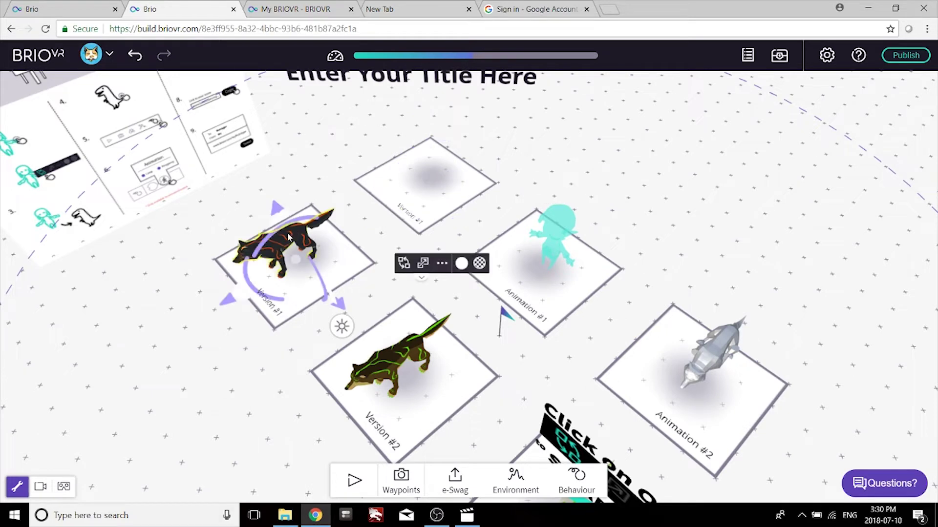
{"action": "left_click_drag", "start_coordinate": [228, 300], "coordinate": [382, 222]}
Swap the copied wolf for the wolf_idle model with AutoPlay enabled.
{"action": "left_click", "coordinate": [538, 184]}
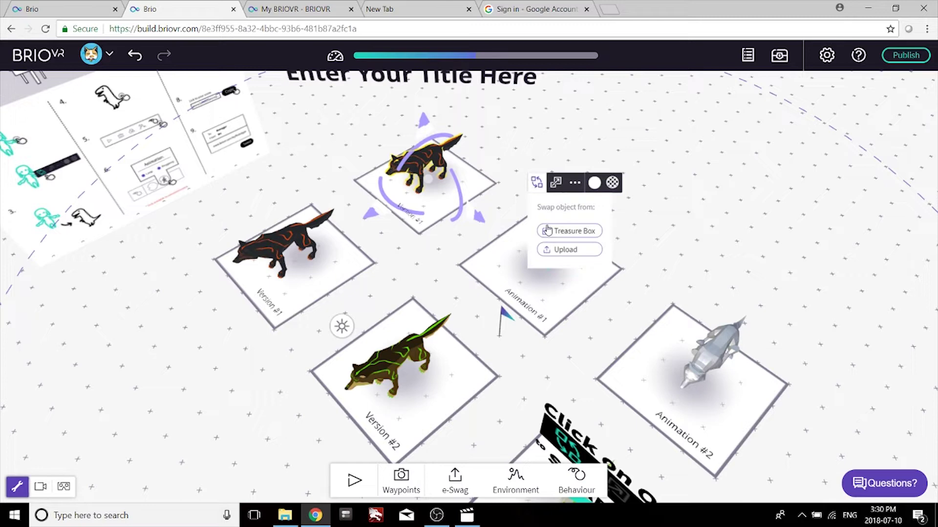
{"action": "left_click", "coordinate": [547, 251]}
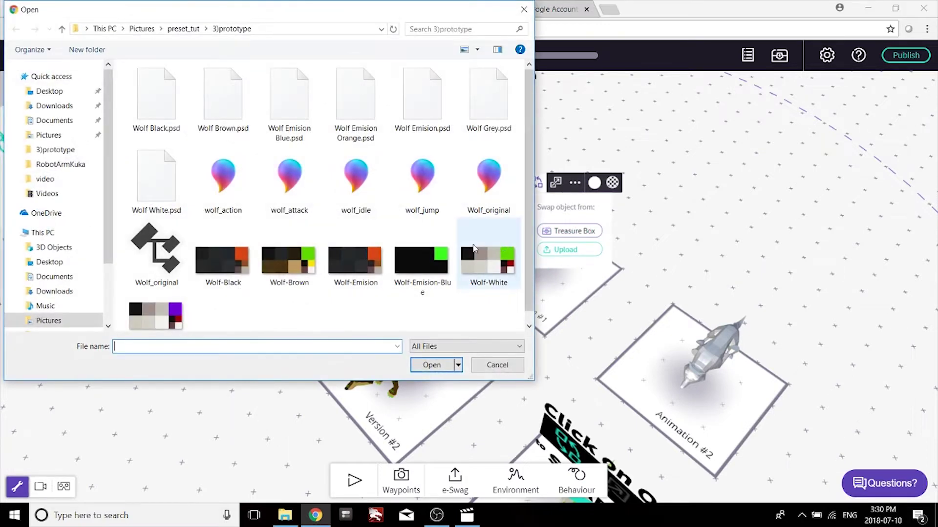
{"action": "double_click", "coordinate": [354, 175]}
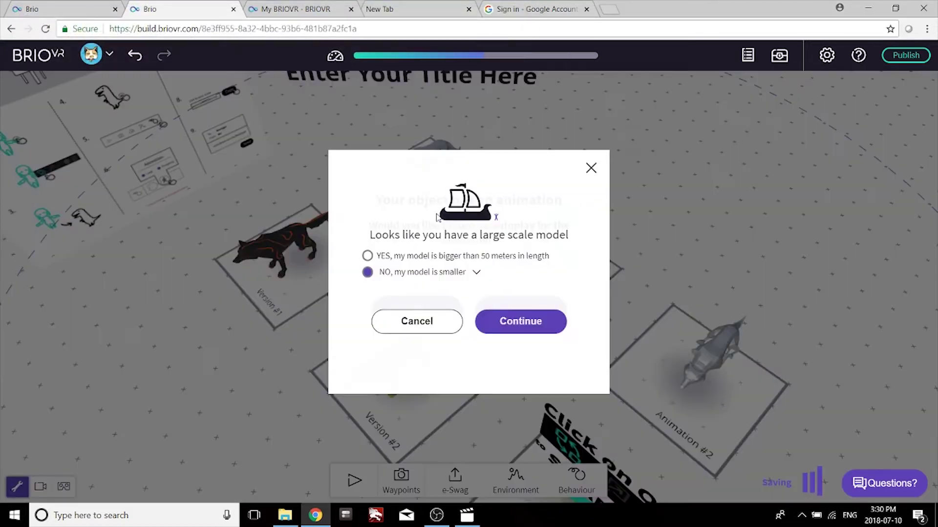
{"action": "left_click", "coordinate": [531, 331]}
{"action": "left_click", "coordinate": [521, 309]}
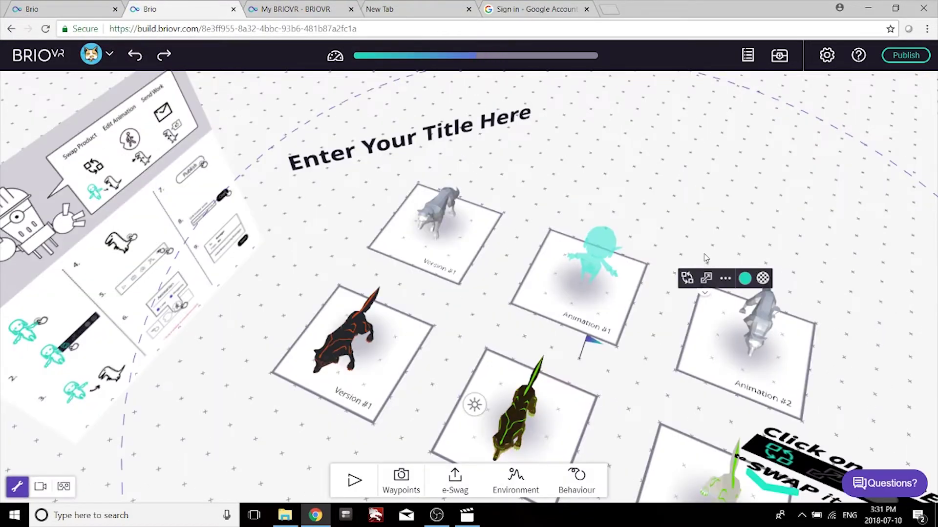
Delete the cyan character on Animation #1 and place a copy of the green wolf there.
{"action": "left_click", "coordinate": [599, 253]}
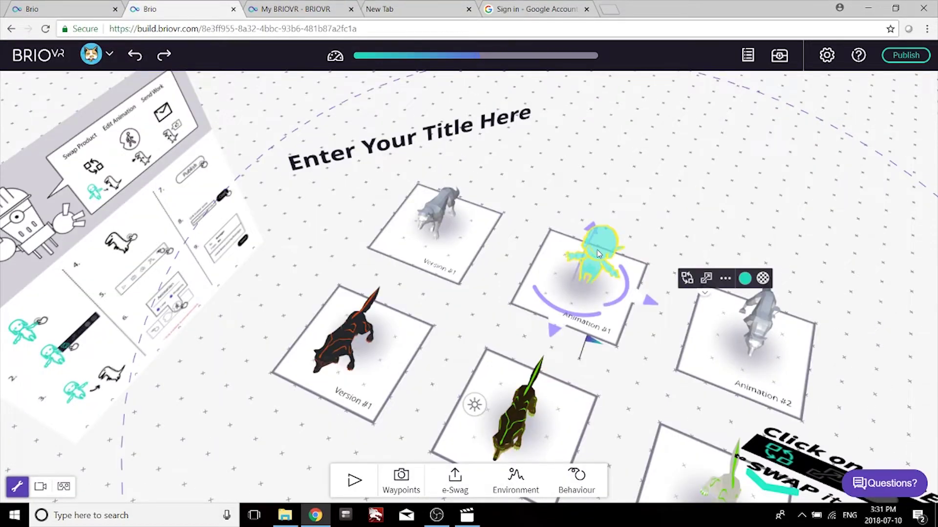
{"action": "key", "text": "Delete"}
{"action": "left_click", "coordinate": [527, 410]}
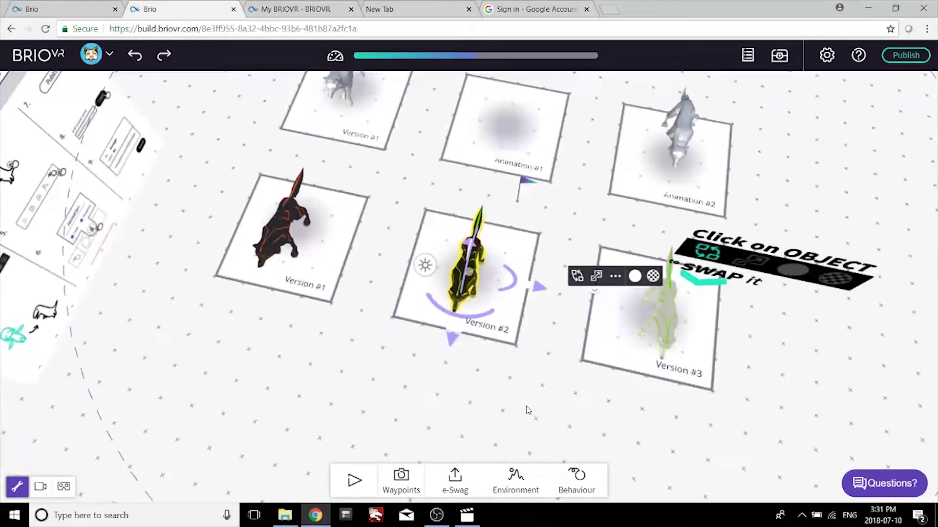
{"action": "left_click_drag", "start_coordinate": [468, 273], "coordinate": [508, 117]}
Swap the Animation #1 wolf copy for the wolf_jump model with AutoPlay enabled.
{"action": "left_click", "coordinate": [618, 131]}
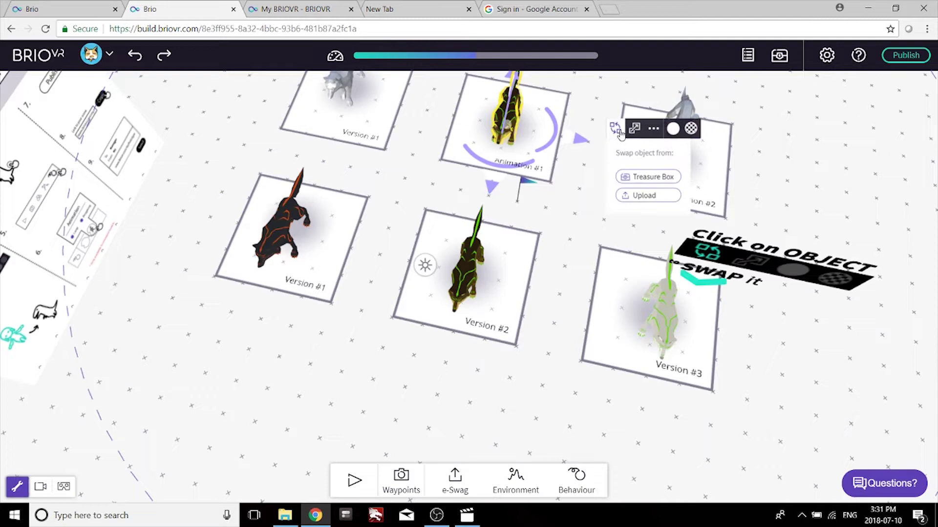
{"action": "left_click", "coordinate": [634, 196]}
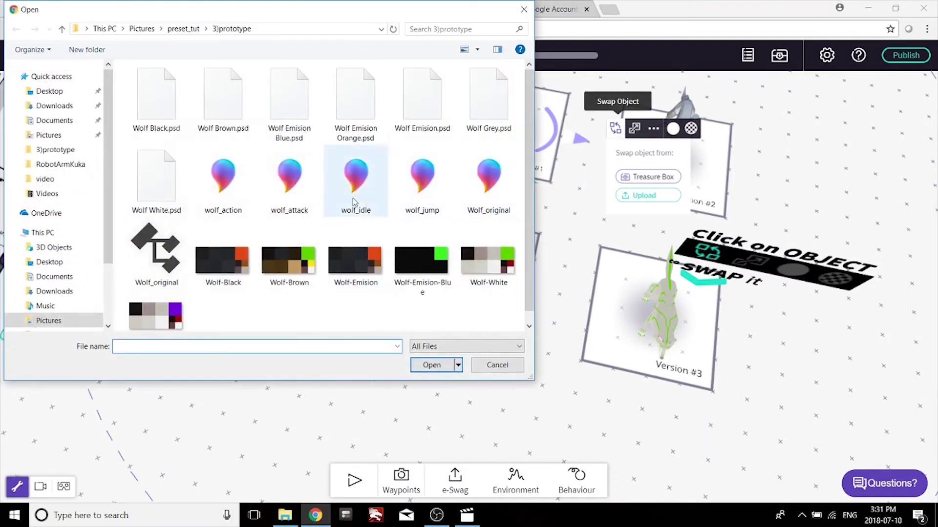
{"action": "left_click", "coordinate": [423, 185]}
{"action": "left_click", "coordinate": [431, 366]}
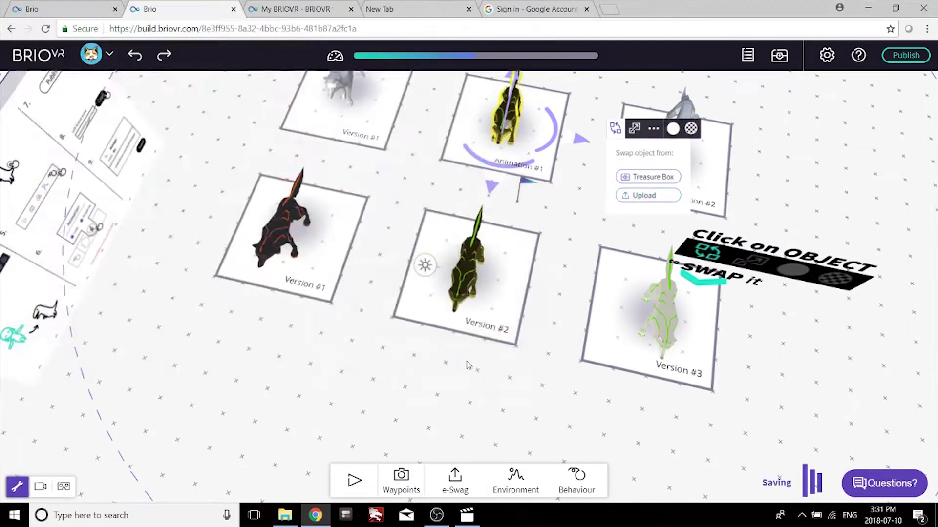
{"action": "left_click", "coordinate": [534, 322]}
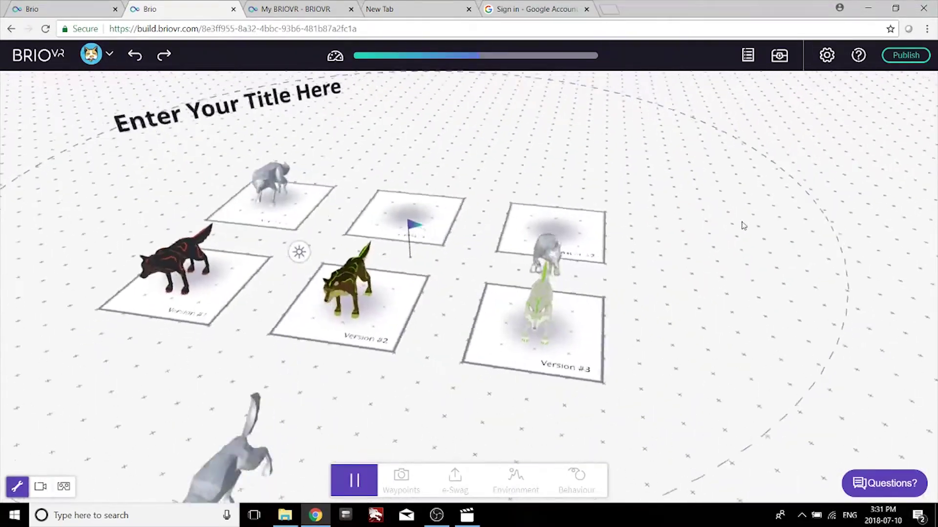
Stop the preview, tilt the scene title the other way and rename it 'Wolf Pack Prototype'.
{"action": "left_click", "coordinate": [354, 480]}
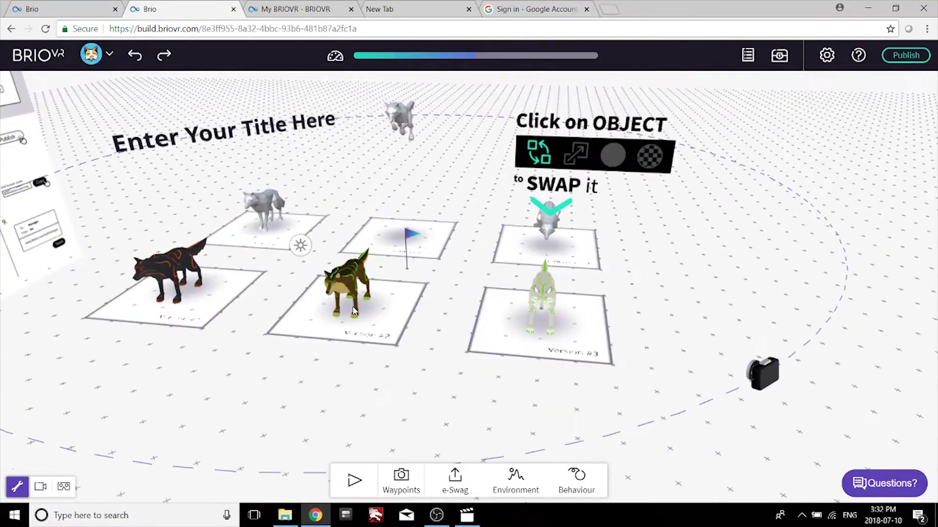
{"action": "left_click", "coordinate": [317, 126]}
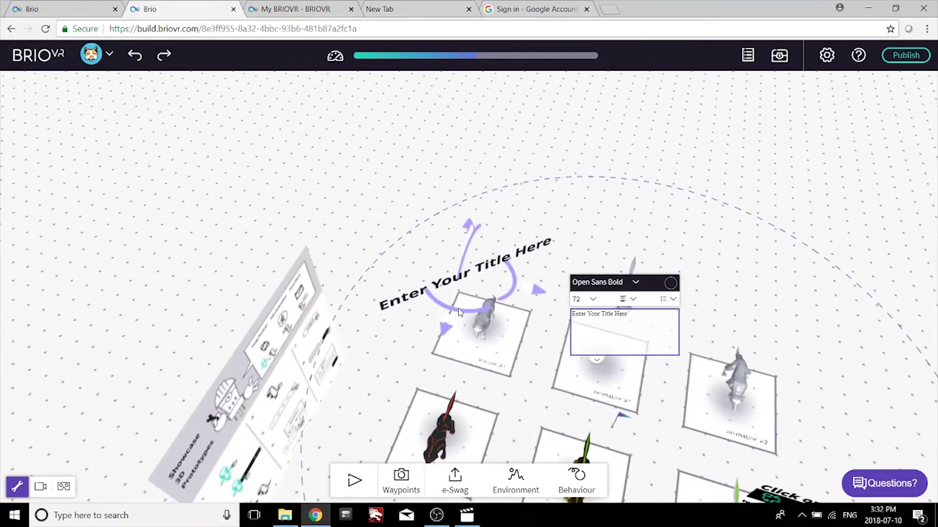
{"action": "left_click_drag", "start_coordinate": [456, 313], "coordinate": [393, 304]}
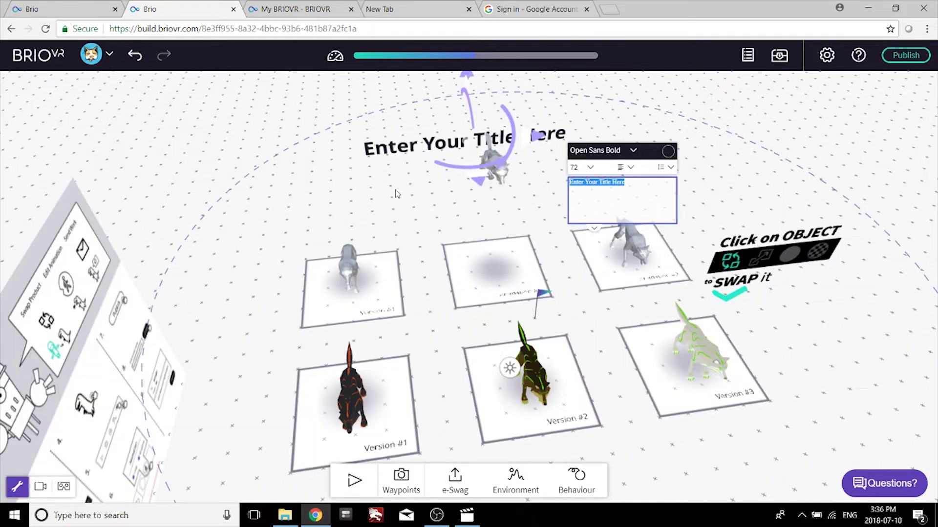
{"action": "type", "text": "Wolf Pack Pr"}
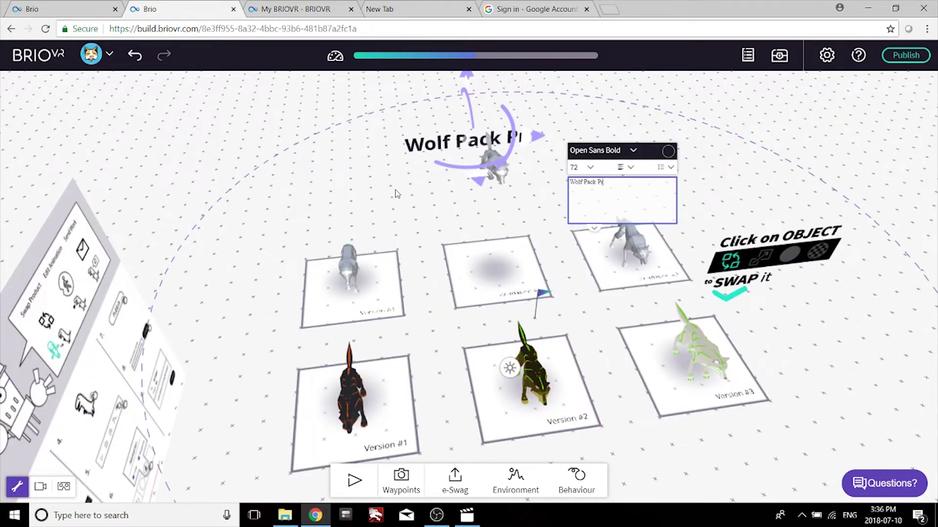
{"action": "type", "text": "ototype"}
{"action": "scroll", "coordinate": [394, 190], "scroll_direction": "up", "scroll_amount": 5}
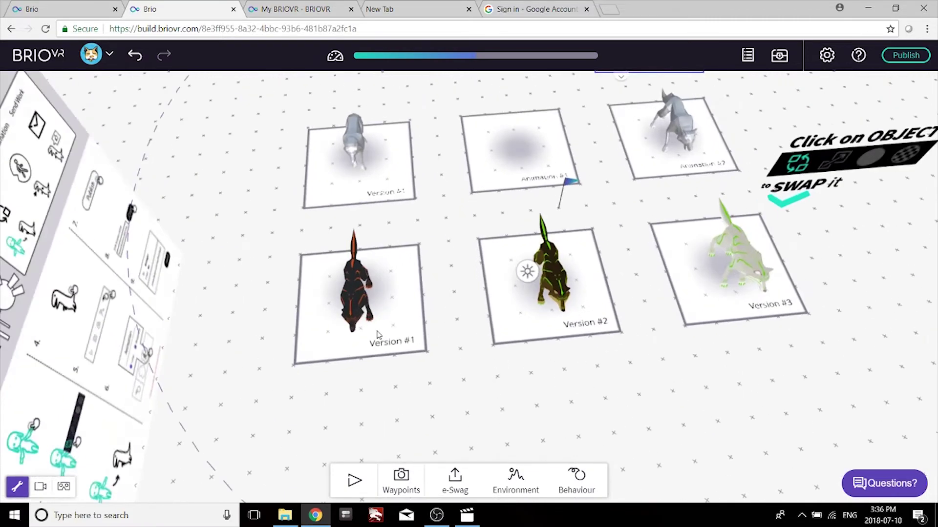
{"action": "left_click", "coordinate": [422, 330]}
Label the Version pads 'Version #1 SKin Black', 'Version #2 Skin Brown' and 'Version #3 Skin White'.
{"action": "left_click", "coordinate": [419, 331]}
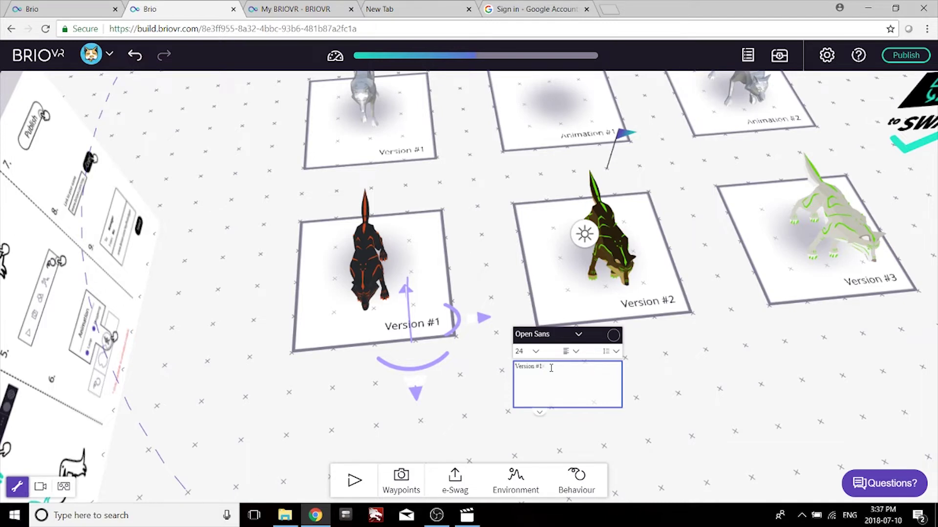
{"action": "type", "text": "SKin Black"}
{"action": "left_click", "coordinate": [647, 301]}
{"action": "left_click", "coordinate": [647, 301]}
{"action": "type", "text": "Skin Brown"}
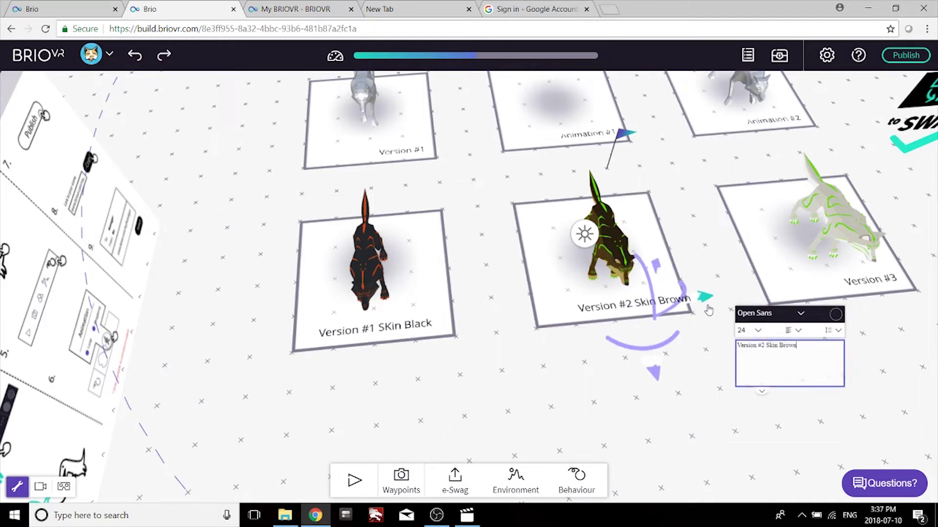
{"action": "left_click", "coordinate": [869, 279]}
{"action": "type", "text": "Skin White"}
Label the Animation pads 'Animation #1 Idle', 'Animation #2 Jump' and 'Animation #3 Attack'.
{"action": "left_click", "coordinate": [210, 157]}
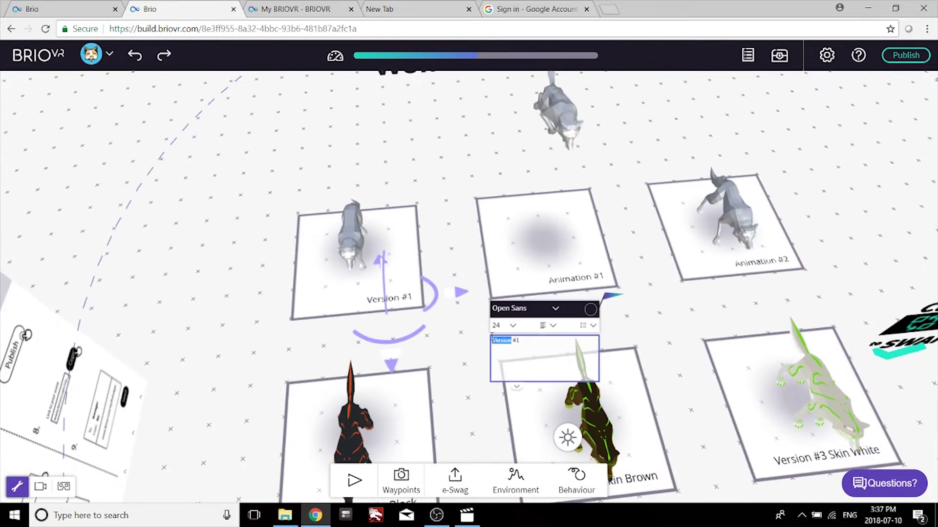
{"action": "type", "text": "Animation"}
{"action": "key", "text": "End"}
{"action": "type", "text": "Idle"}
{"action": "left_click", "coordinate": [569, 273]}
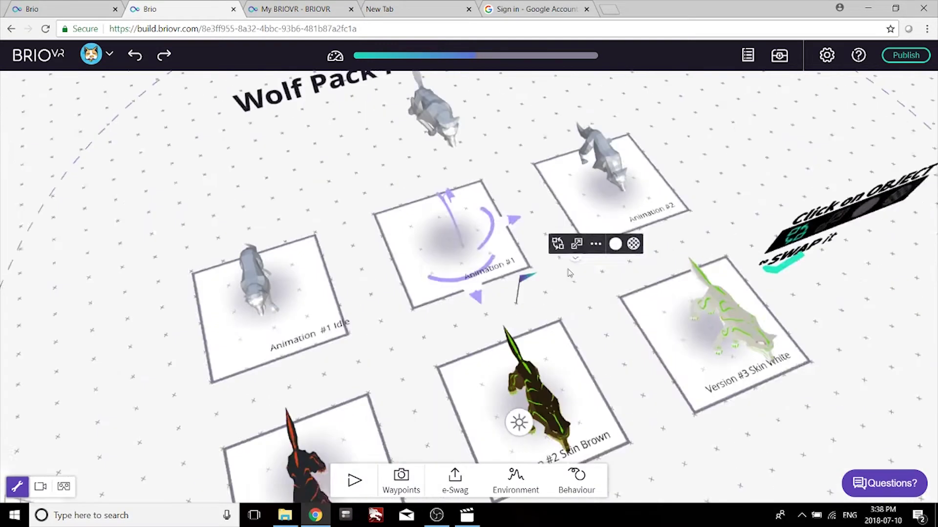
{"action": "left_click", "coordinate": [569, 272]}
{"action": "type", "text": "Jump"}
{"action": "left_click", "coordinate": [232, 313]}
{"action": "left_click", "coordinate": [617, 314]}
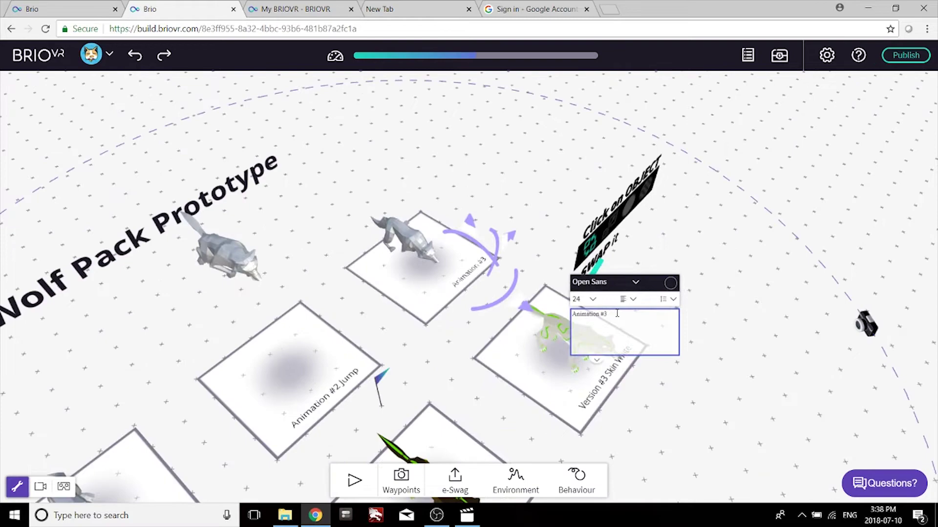
{"action": "type", "text": "Attack"}
{"action": "left_click", "coordinate": [176, 388]}
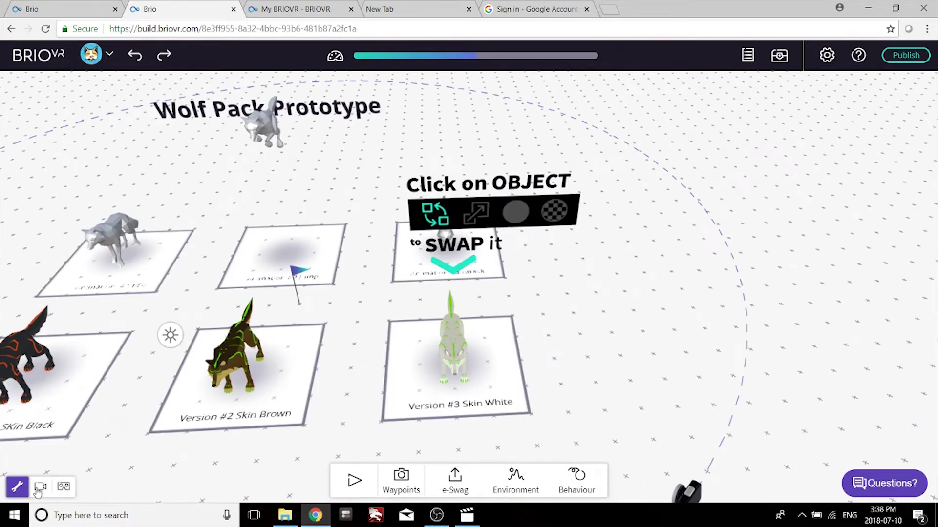
{"action": "left_click", "coordinate": [39, 487]}
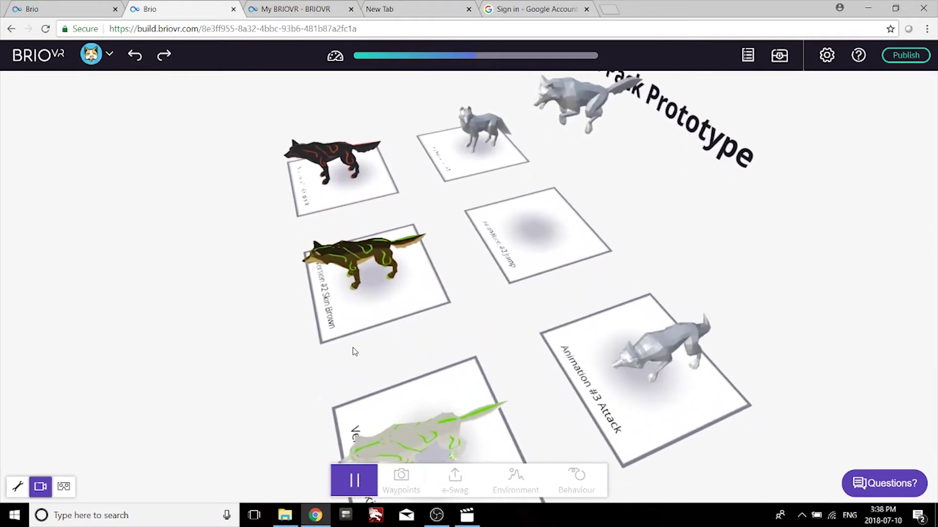
{"action": "key", "text": "Escape"}
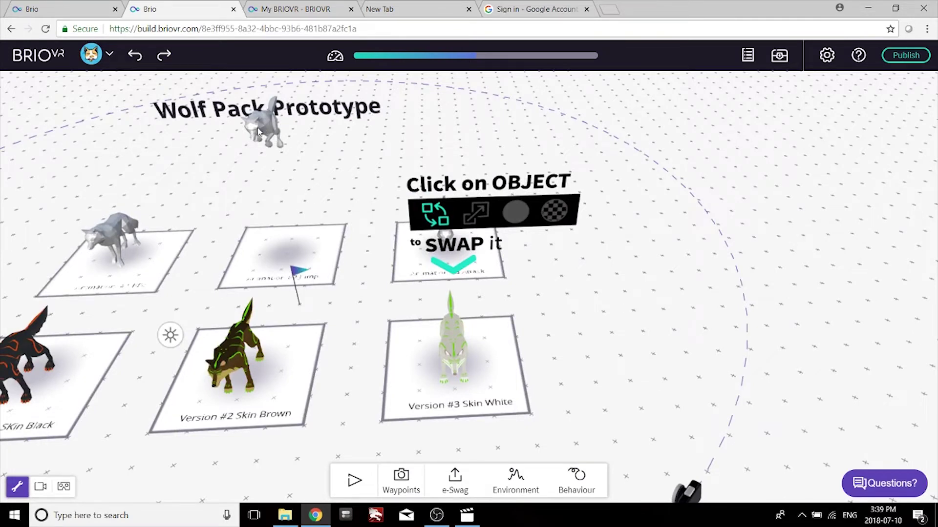
Set the middle wolf's animation behaviour to Loop, then play the scene in camera view.
{"action": "left_click", "coordinate": [282, 252]}
{"action": "left_click", "coordinate": [588, 492]}
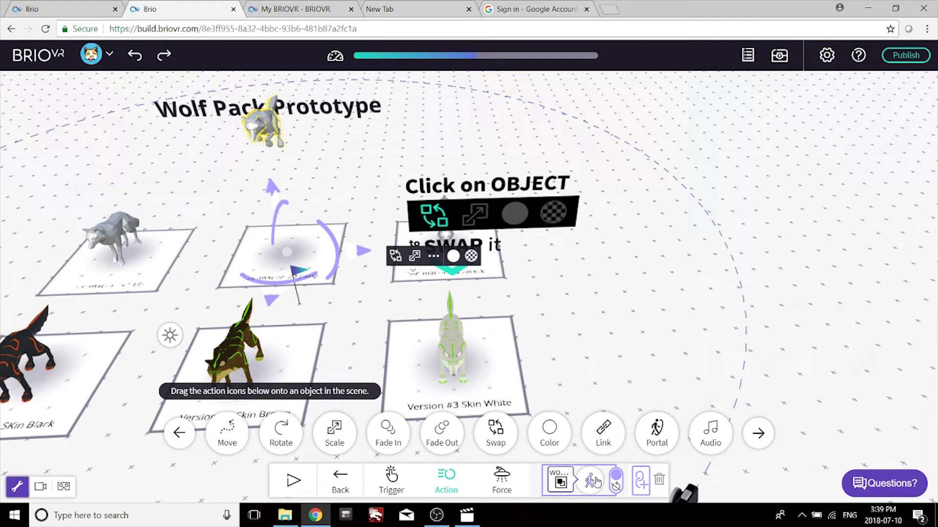
{"action": "left_click", "coordinate": [591, 482]}
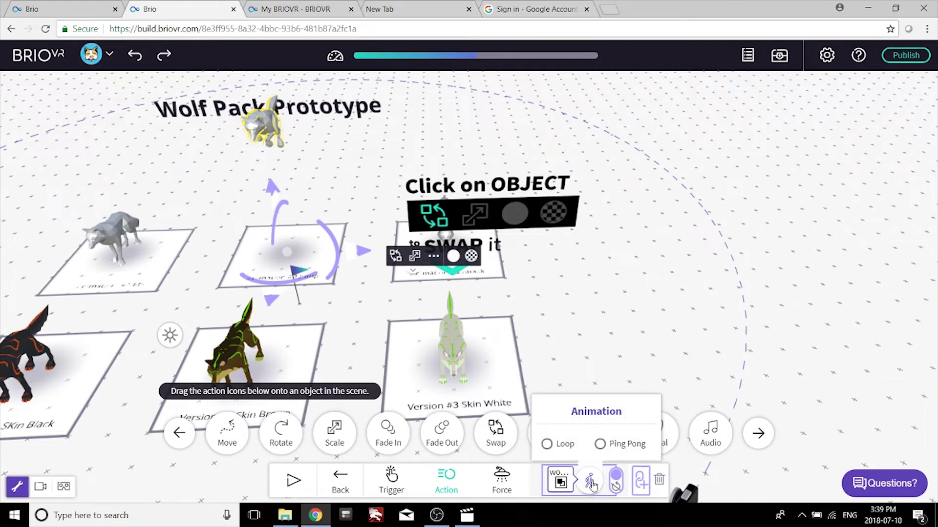
{"action": "left_click", "coordinate": [546, 444]}
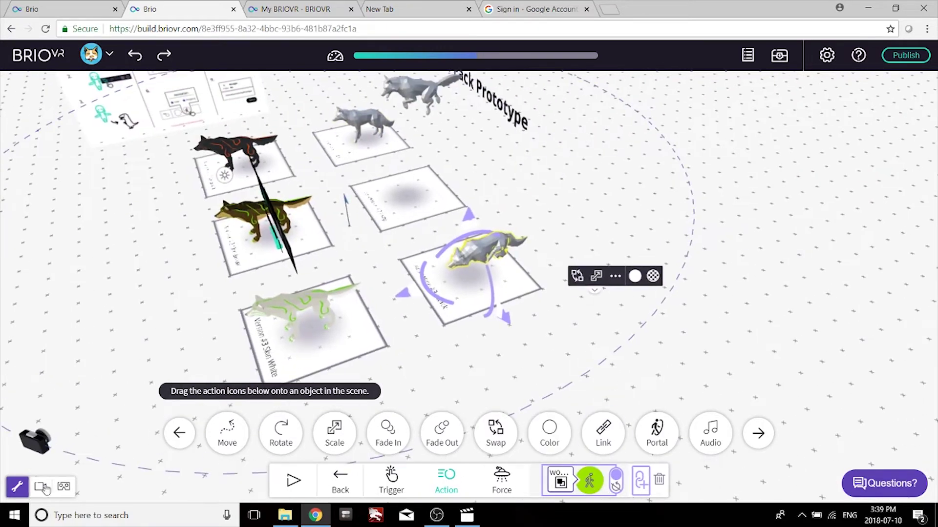
{"action": "left_click", "coordinate": [42, 487]}
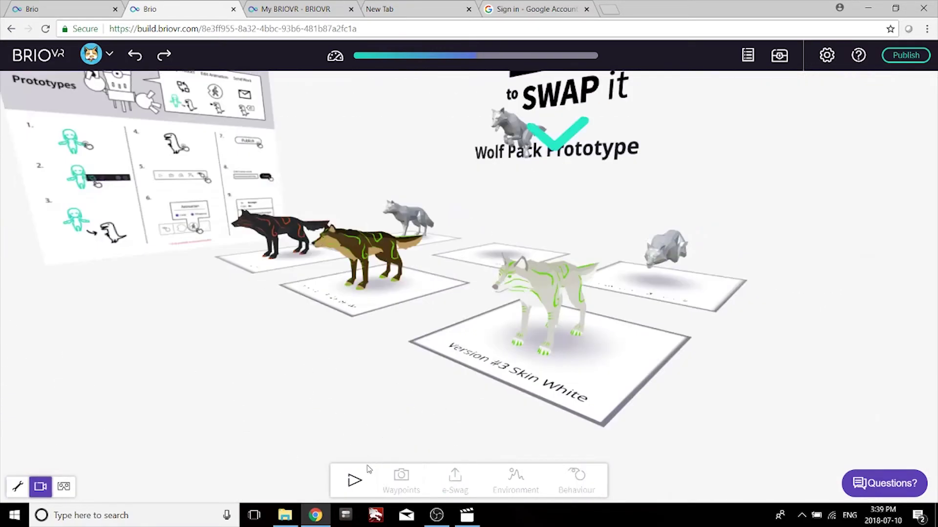
{"action": "left_click", "coordinate": [354, 484]}
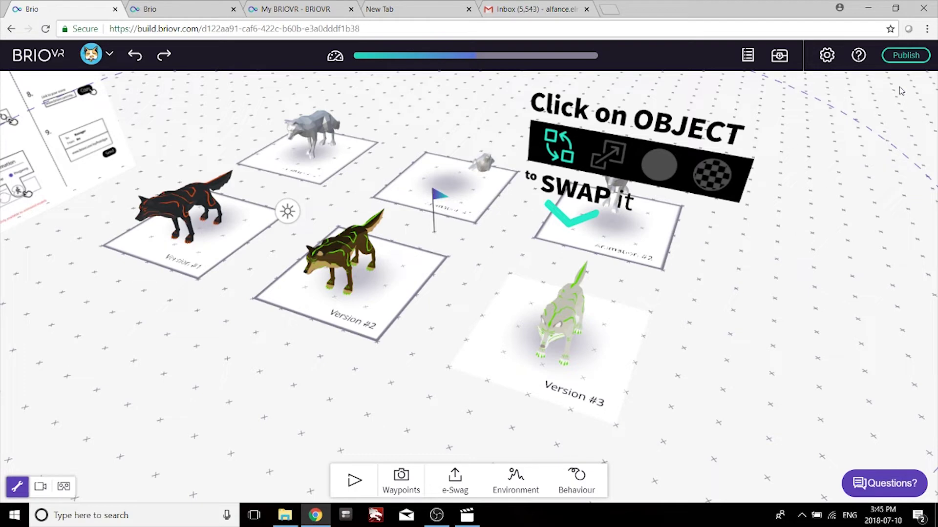
Publish the scene with 'Share with everyone' so its shareable view link is available.
{"action": "left_click", "coordinate": [904, 56]}
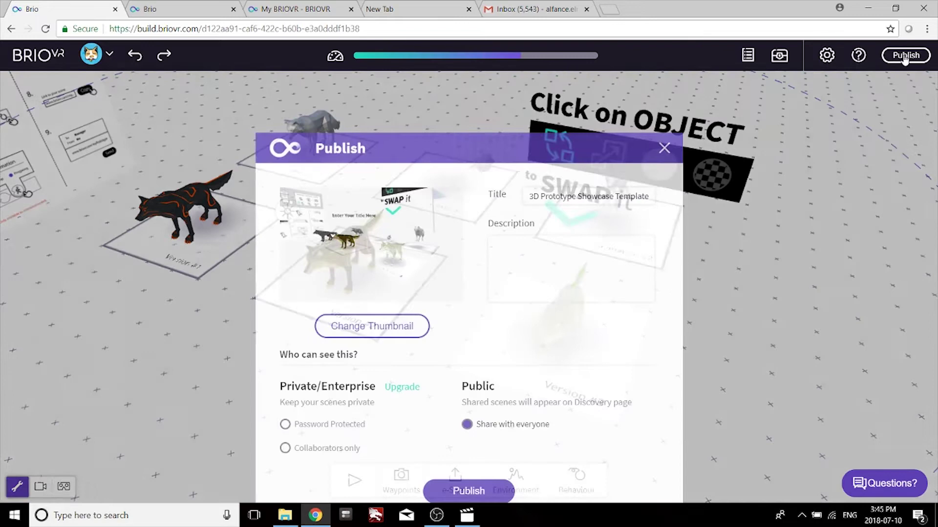
{"action": "left_click", "coordinate": [469, 489]}
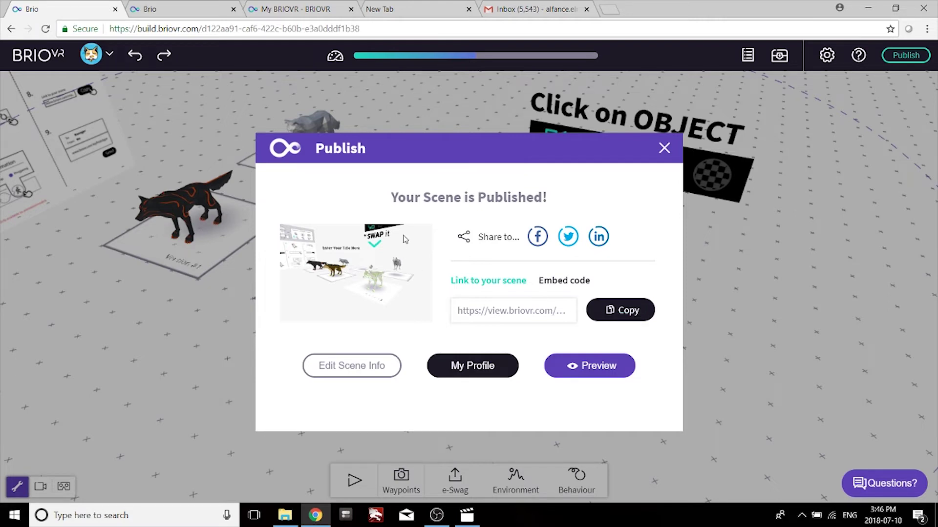
In the Gmail draft, dismiss the promotion popup and add the suggested contact as recipient.
{"action": "left_click", "coordinate": [499, 9]}
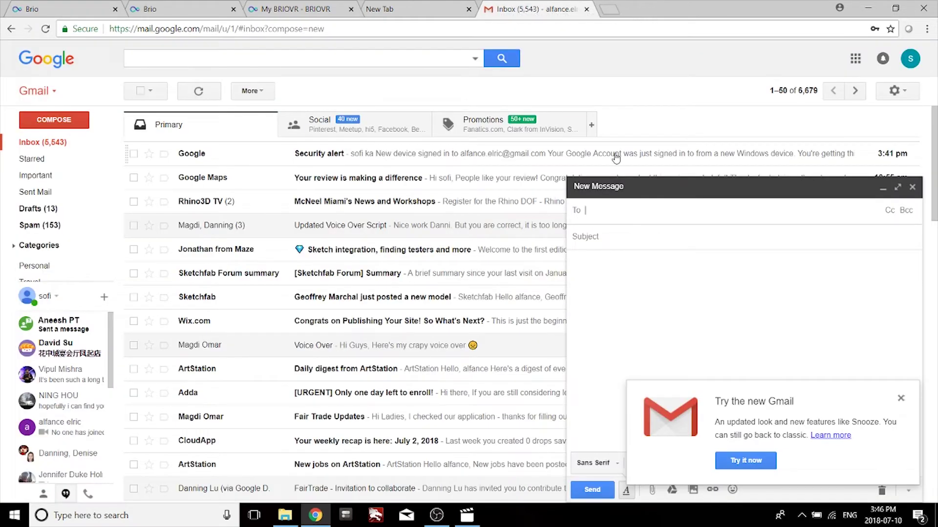
{"action": "left_click", "coordinate": [901, 398]}
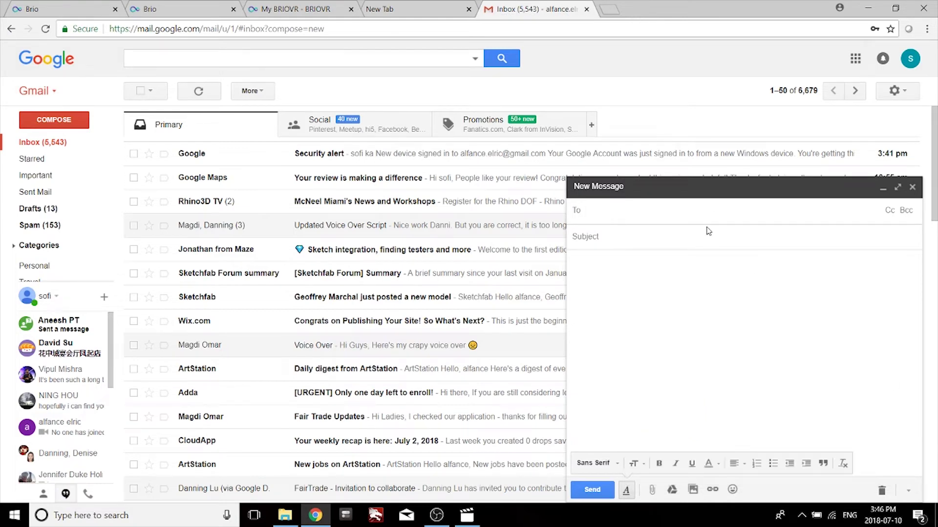
{"action": "type", "text": "alfance"}
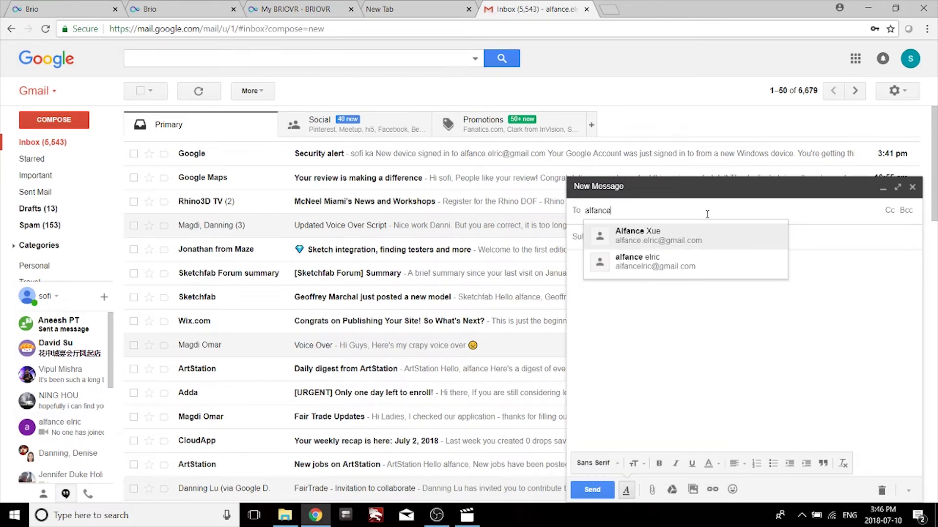
{"action": "key", "text": "Return"}
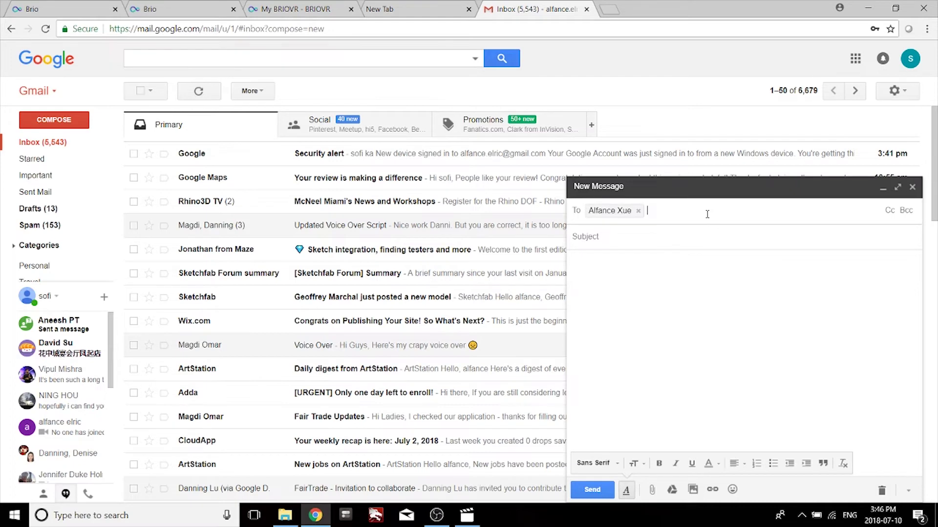
Paste the scene link, send the 'Brio wolf pack design' email, and open it.
{"action": "key", "text": "Tab"}
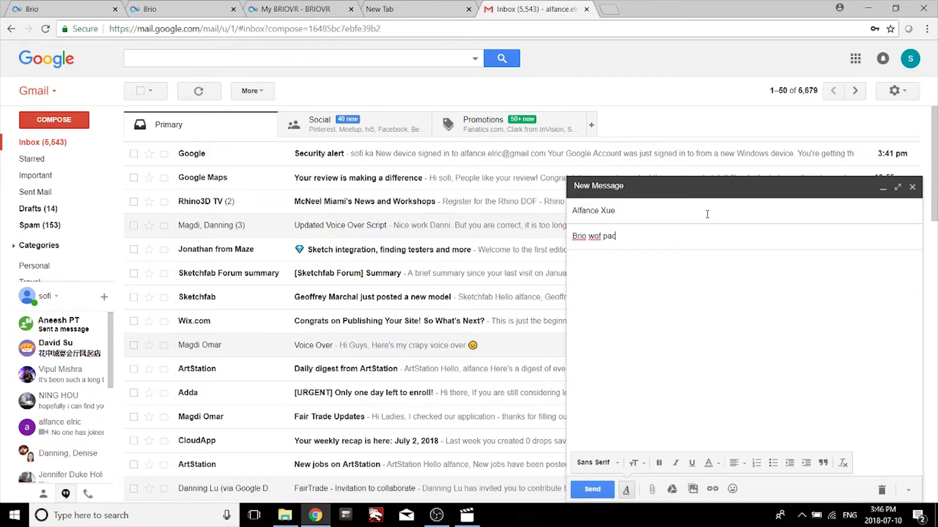
{"action": "type", "text": "https://view.briovr.com/d122aa91-caf6-422c-b60b-e3a0dddf1b38"}
{"action": "key", "text": "ctrl+Return"}
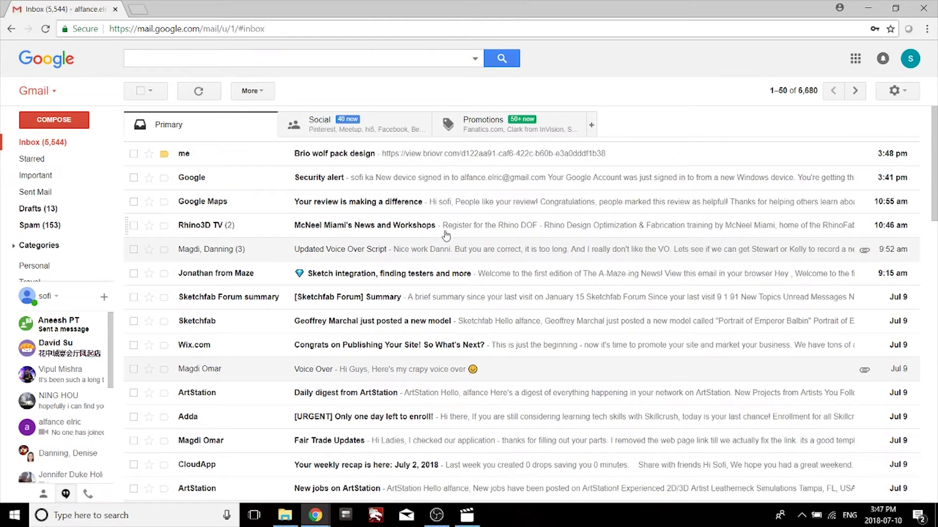
{"action": "left_click", "coordinate": [360, 159]}
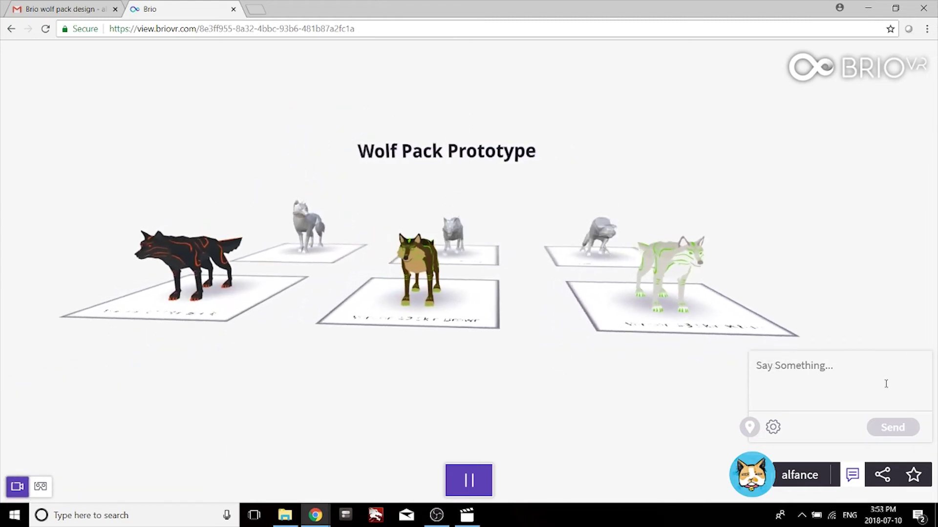
Post 'I like the color!' and pin 'Can you change the green on the white wolf to purple?' in the scene.
{"action": "left_click", "coordinate": [886, 378]}
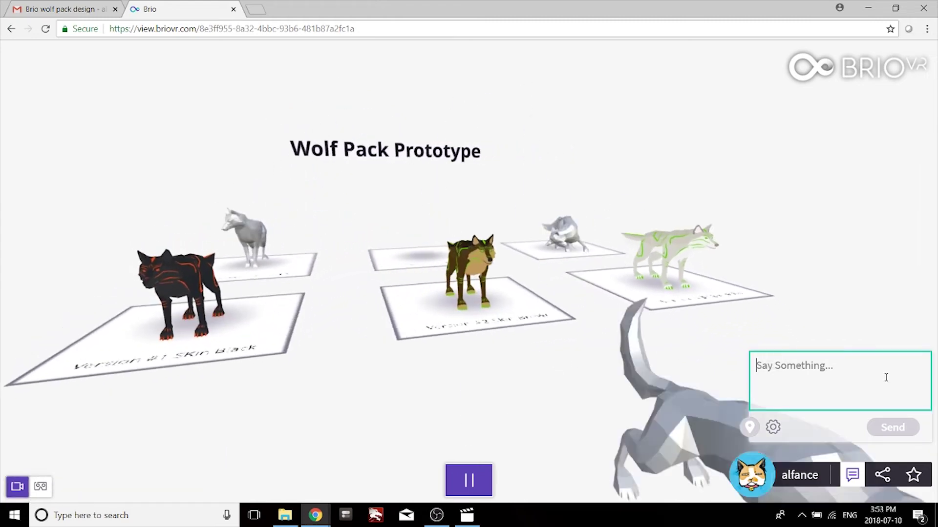
{"action": "type", "text": "I like the color!"}
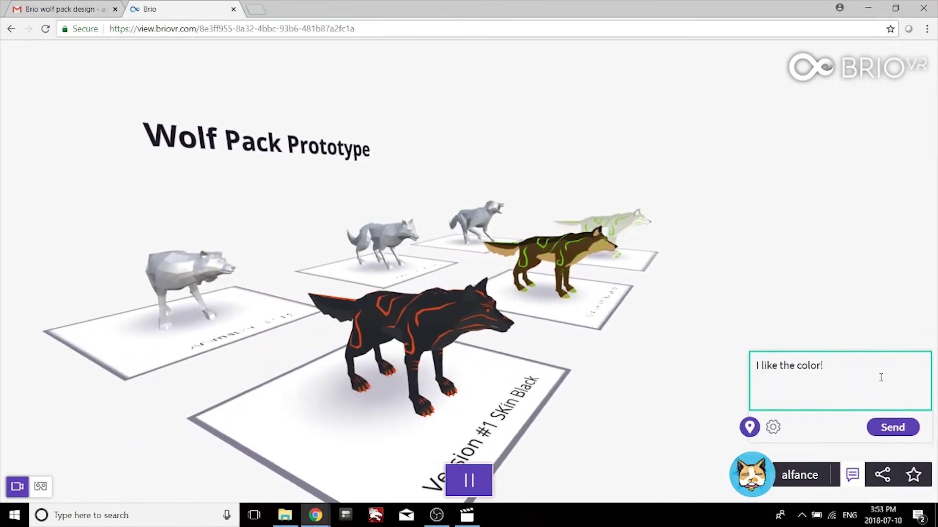
{"action": "key", "text": "Return"}
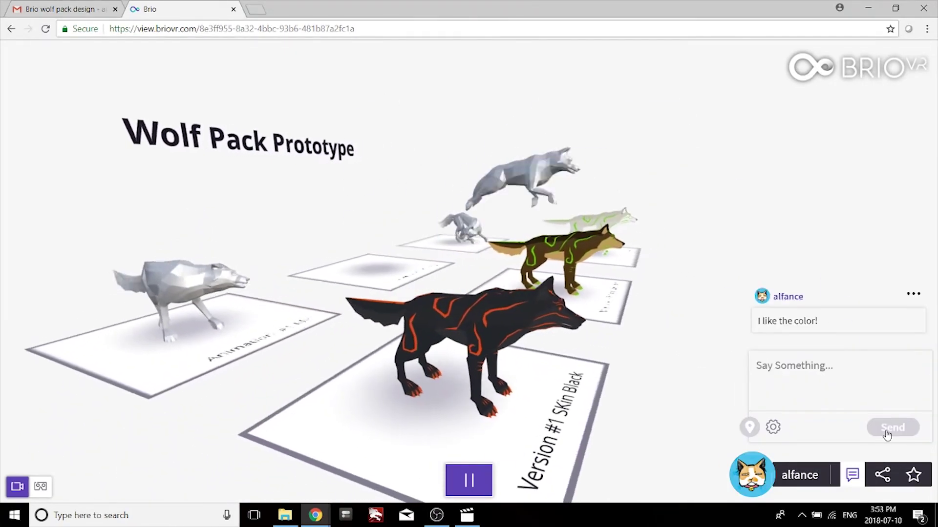
{"action": "type", "text": "Can you change the green on the white wolf to purple?"}
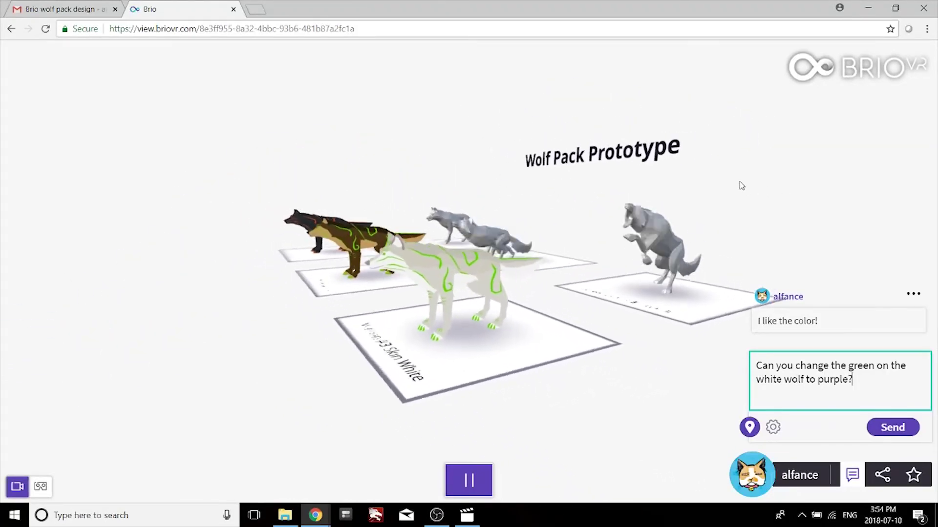
{"action": "left_click_drag", "start_coordinate": [750, 428], "coordinate": [556, 252]}
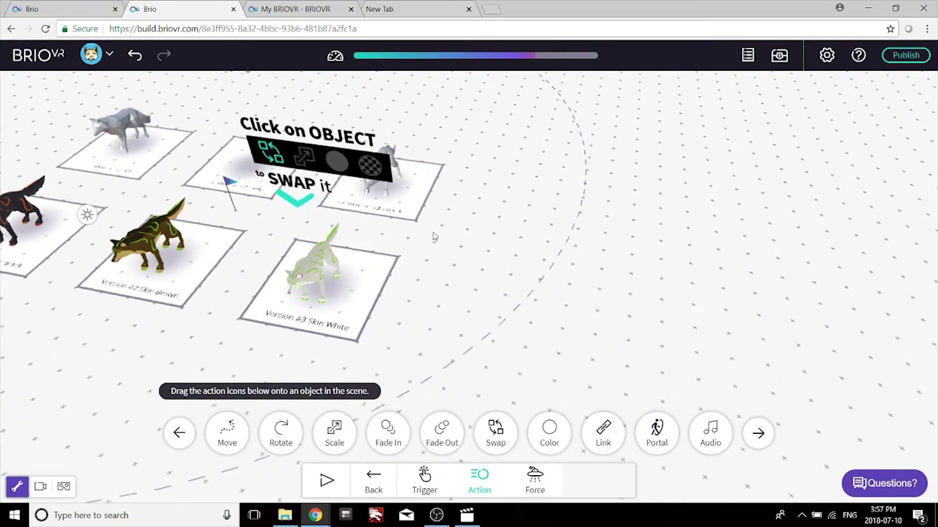
Copy the Version #3 Skin White card to the right and place a white wolf on it.
{"action": "left_click_drag", "start_coordinate": [369, 312], "coordinate": [565, 333]}
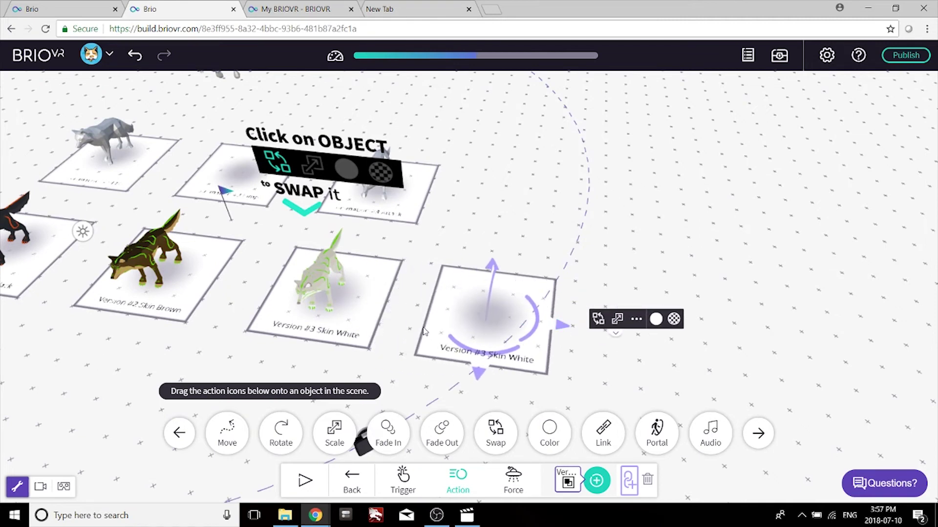
{"action": "left_click", "coordinate": [313, 272]}
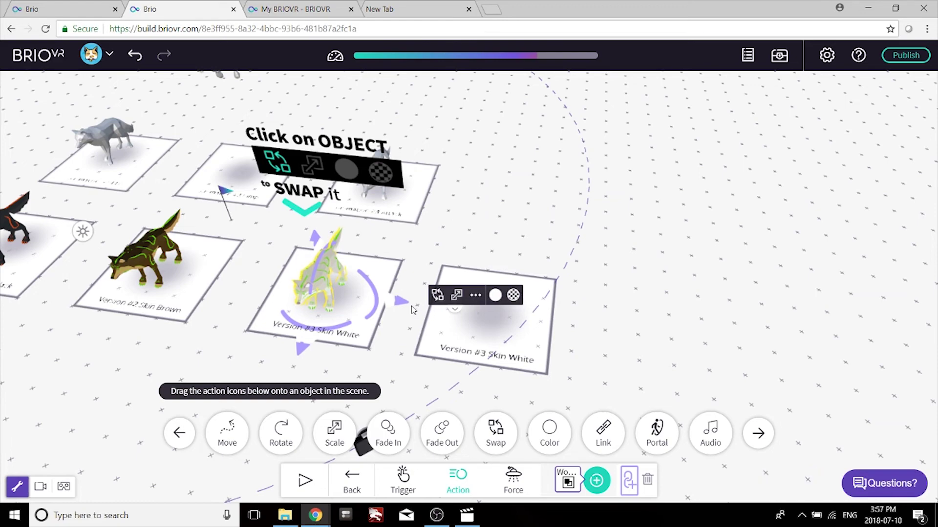
{"action": "left_click_drag", "start_coordinate": [403, 307], "coordinate": [567, 337]}
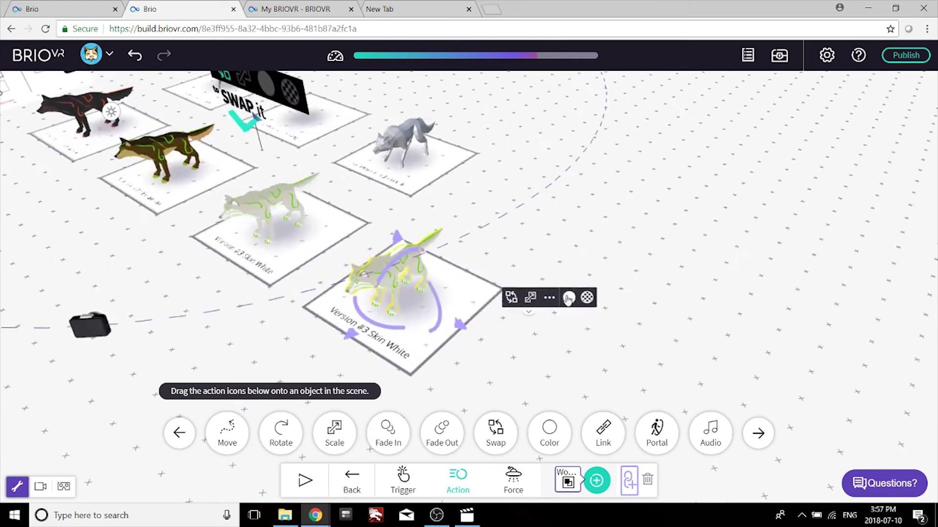
Clear the wolf's Diffuse texture and load Wolf-White2 in its place.
{"action": "left_click", "coordinate": [586, 304]}
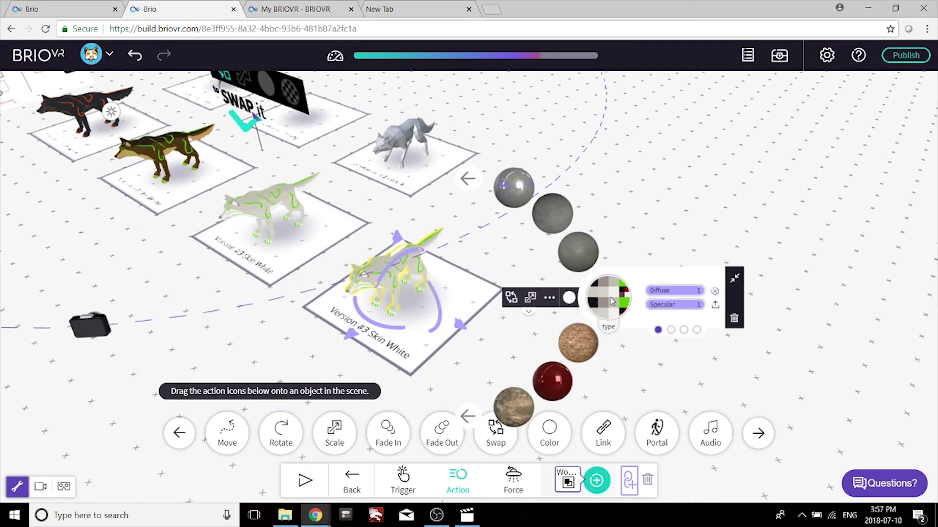
{"action": "left_click", "coordinate": [715, 292]}
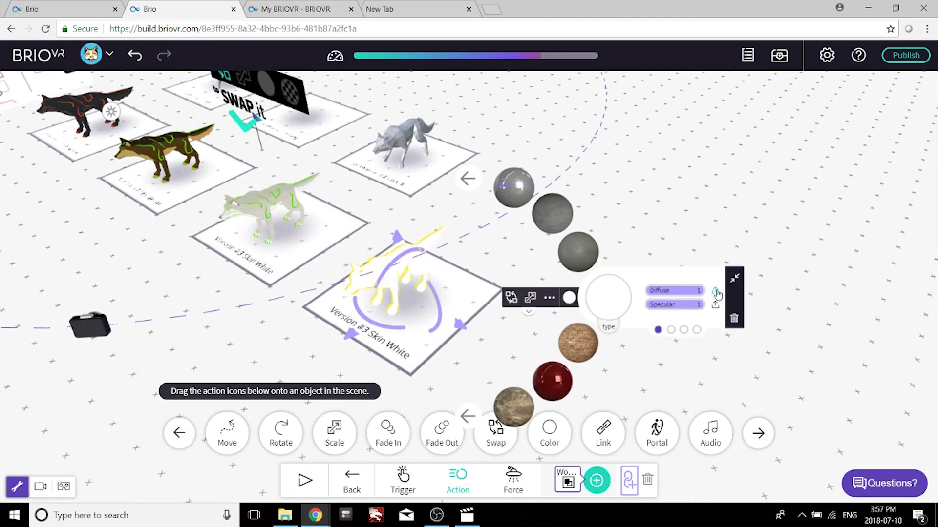
{"action": "left_click", "coordinate": [483, 109]}
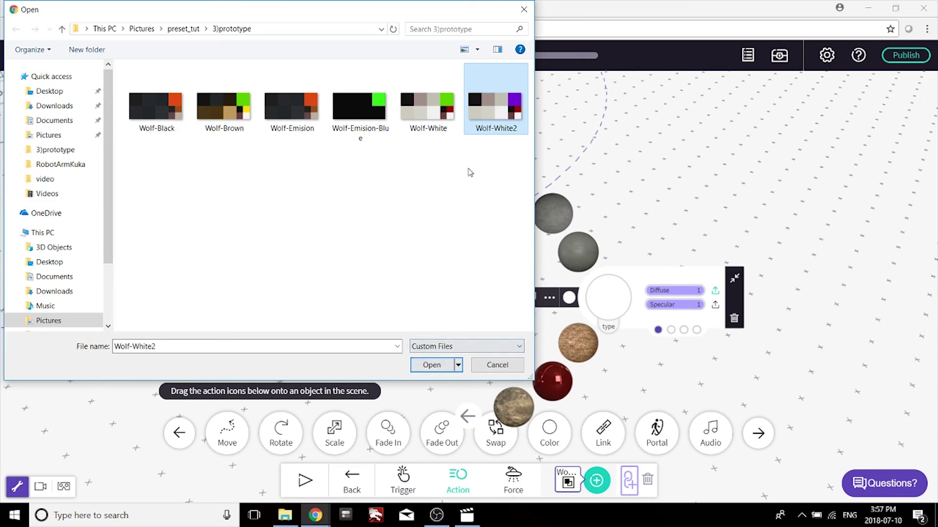
{"action": "left_click", "coordinate": [432, 365]}
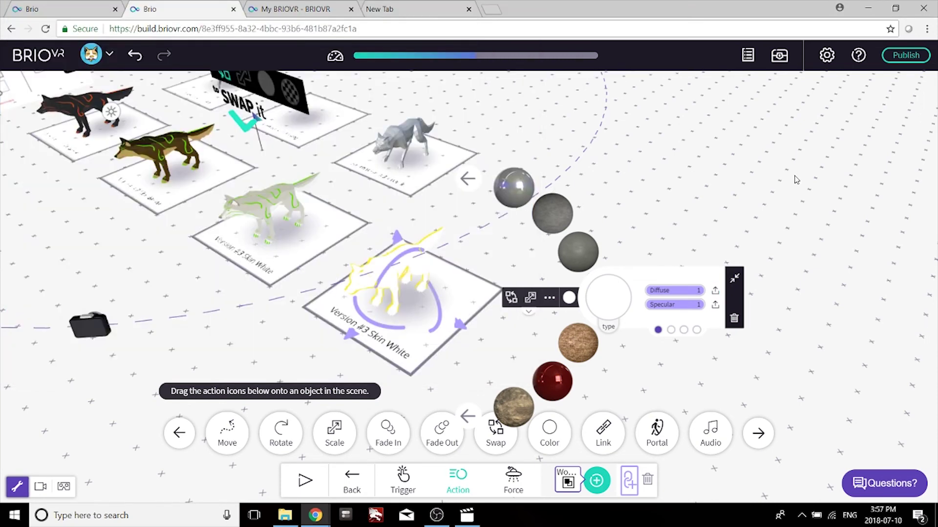
Close the material settings and reload the viewer to show the purple-striped white wolf.
{"action": "left_click", "coordinate": [640, 236]}
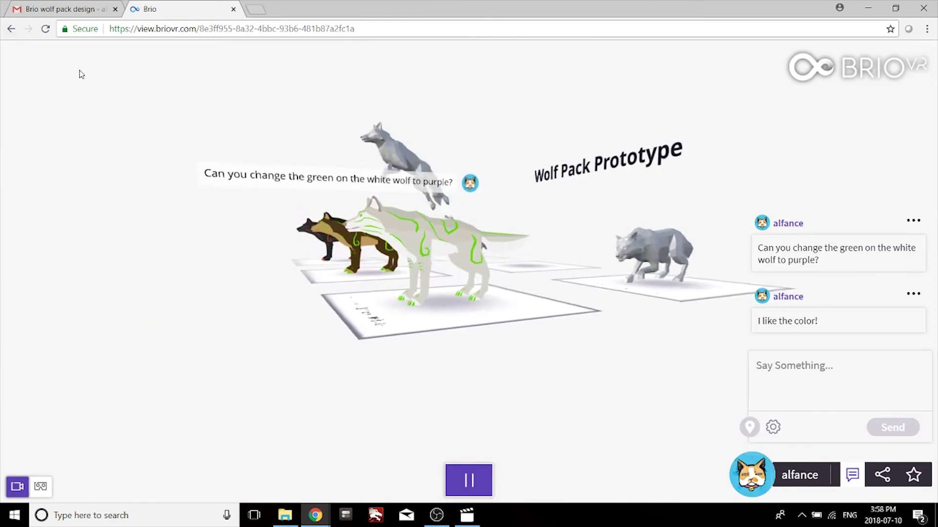
{"action": "left_click", "coordinate": [47, 29]}
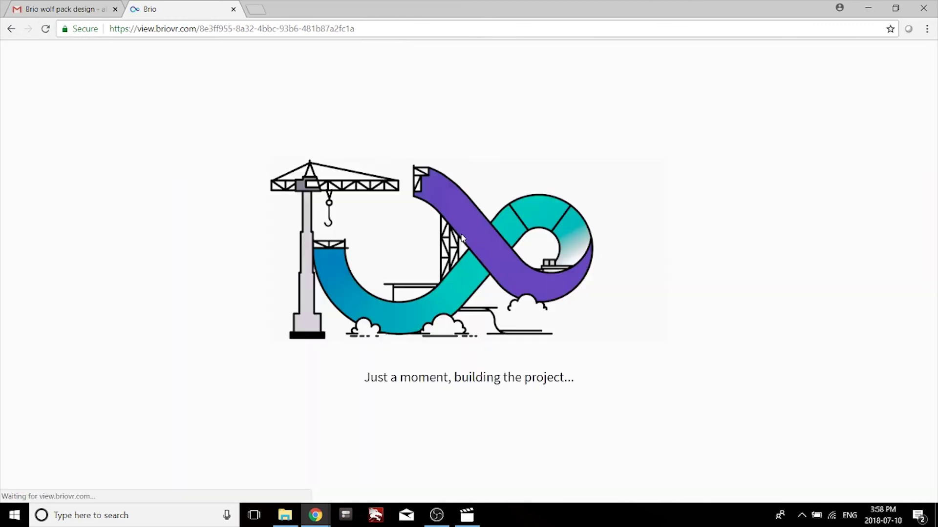